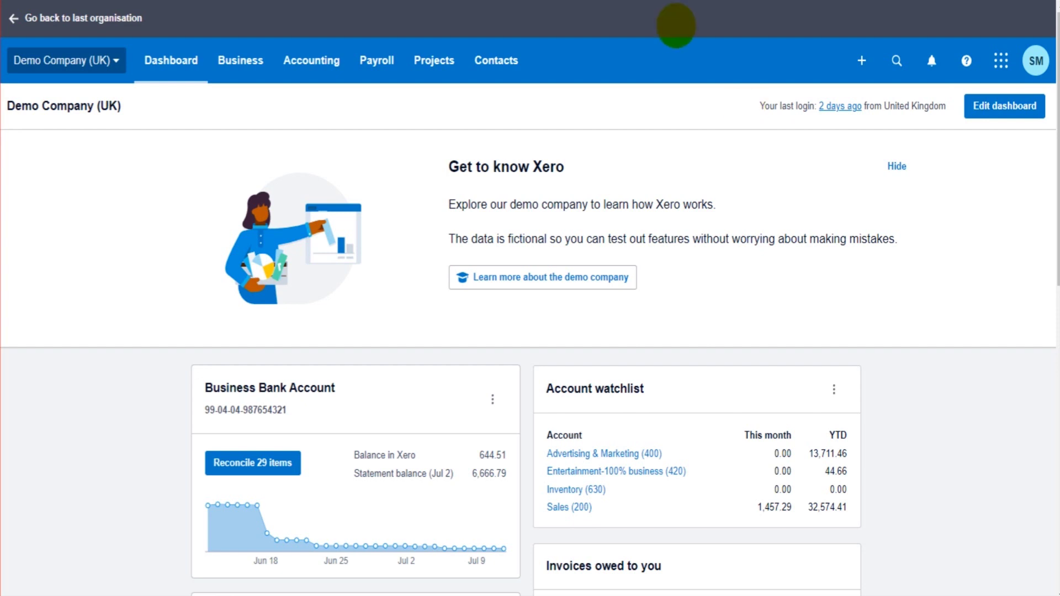
Step: Open the Business Bank Account's transactions from Accounting > Bank Accounts
{"action": "left_click", "coordinate": [322, 60]}
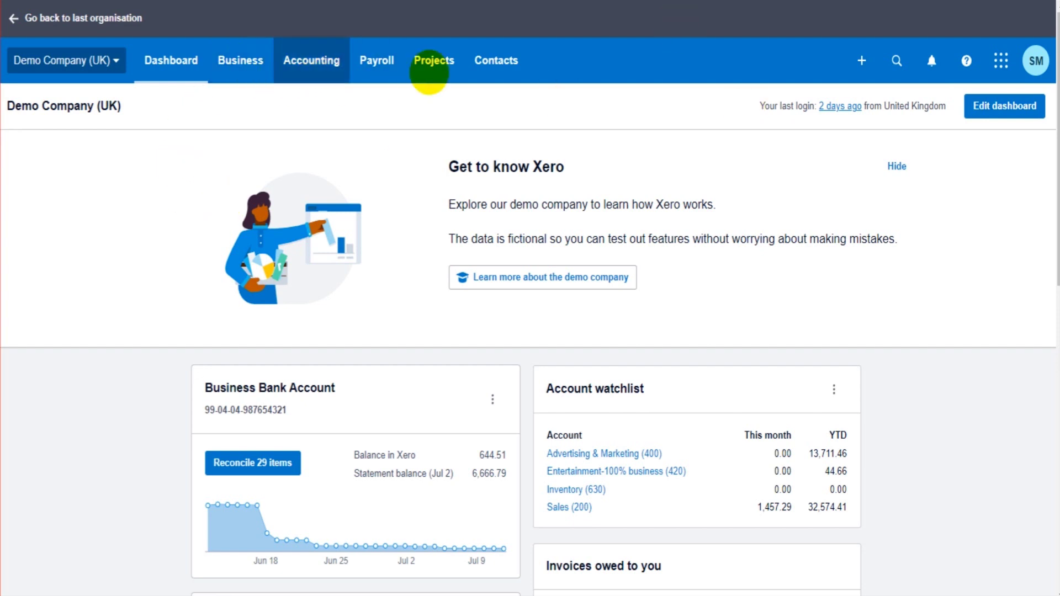
{"action": "left_click", "coordinate": [285, 63]}
{"action": "left_click", "coordinate": [323, 110]}
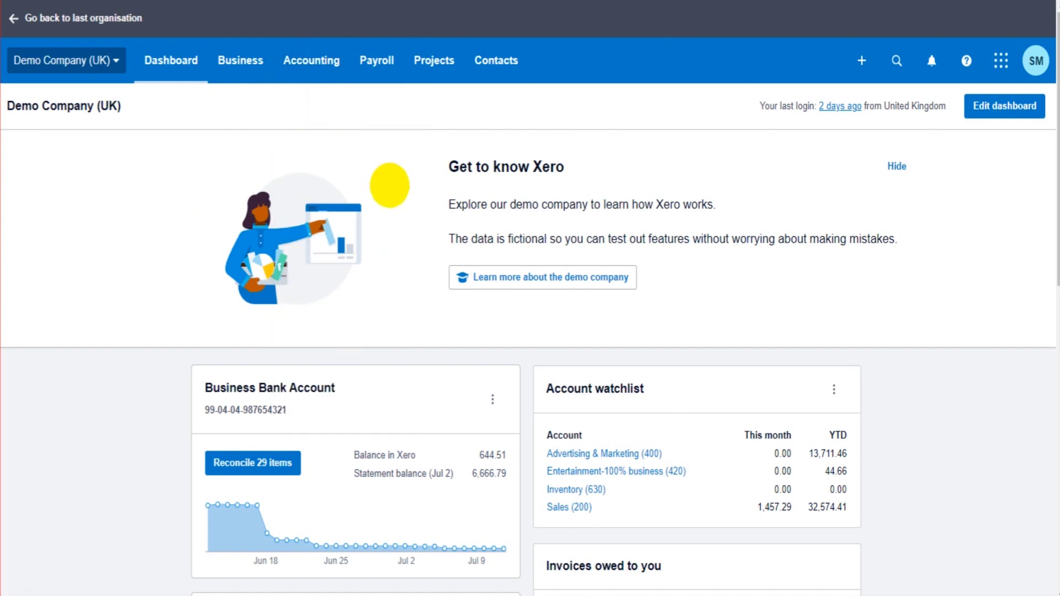
{"action": "scroll", "coordinate": [324, 229], "scroll_direction": "down", "scroll_amount": 3}
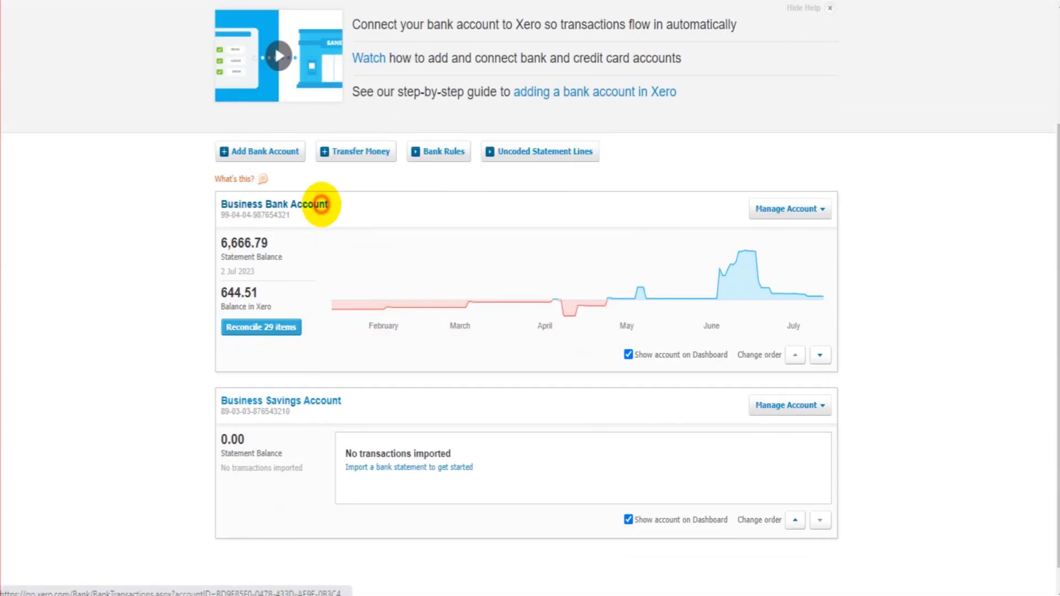
{"action": "left_click", "coordinate": [316, 201]}
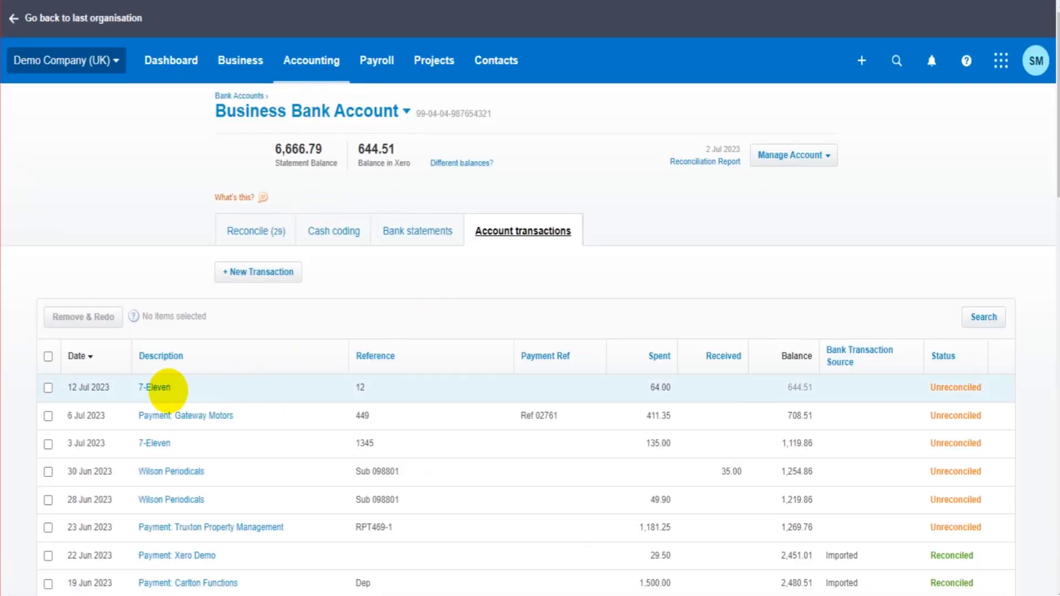
Step: Open the 12 Jul 7-Eleven 64.00 payment for editing, then close the form without saving
{"action": "left_click", "coordinate": [166, 389]}
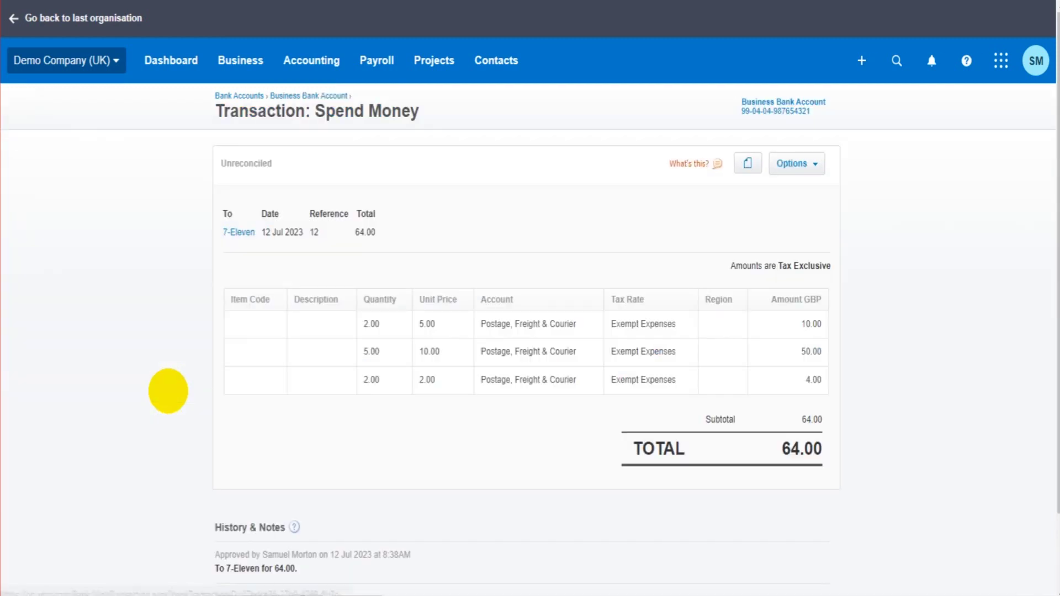
{"action": "left_click", "coordinate": [793, 163]}
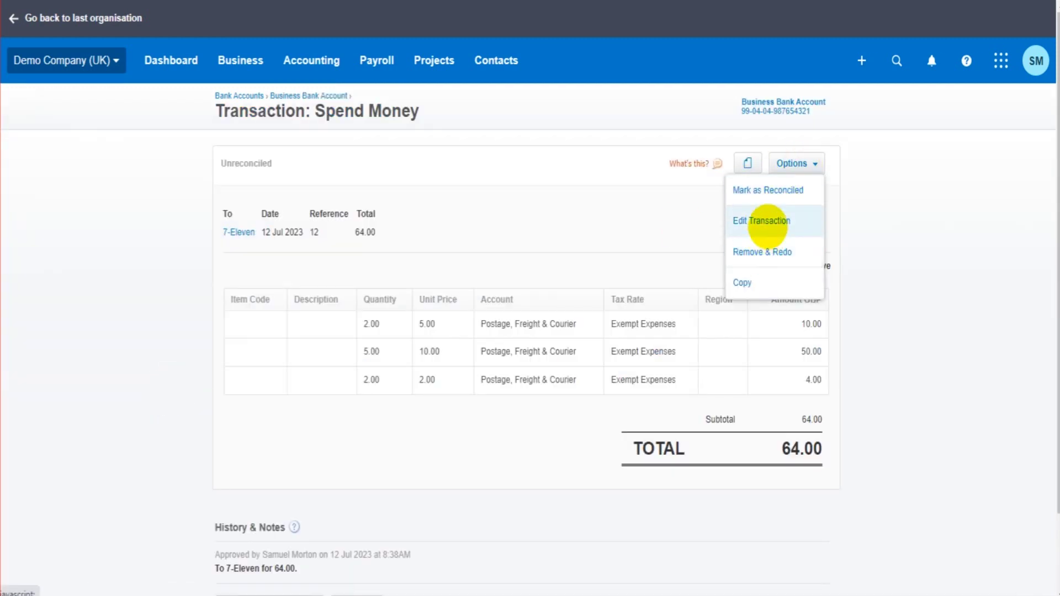
{"action": "left_click", "coordinate": [765, 221]}
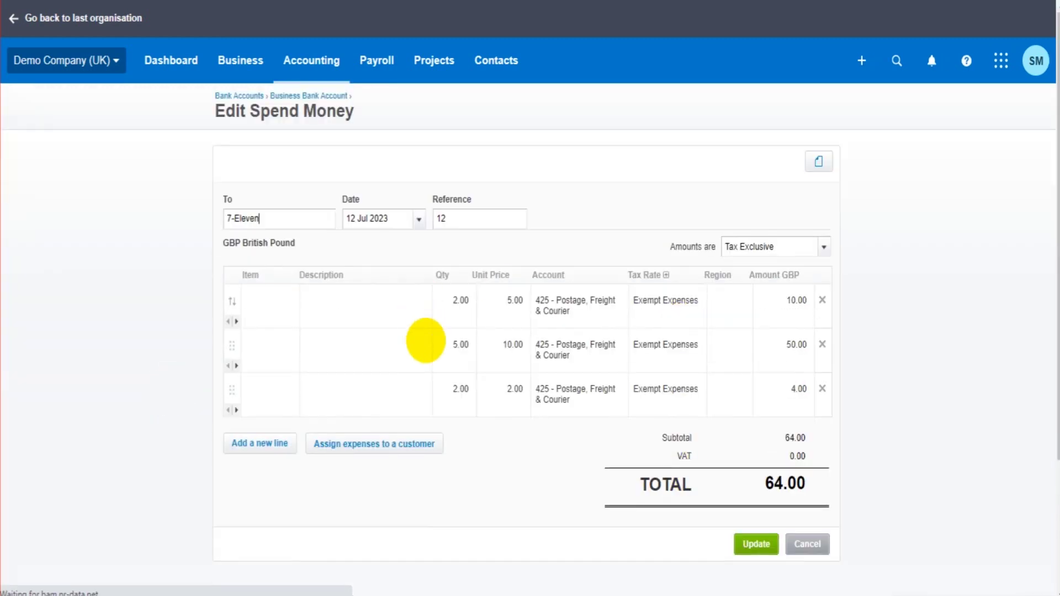
{"action": "left_click", "coordinate": [284, 218]}
{"action": "left_click", "coordinate": [151, 305]}
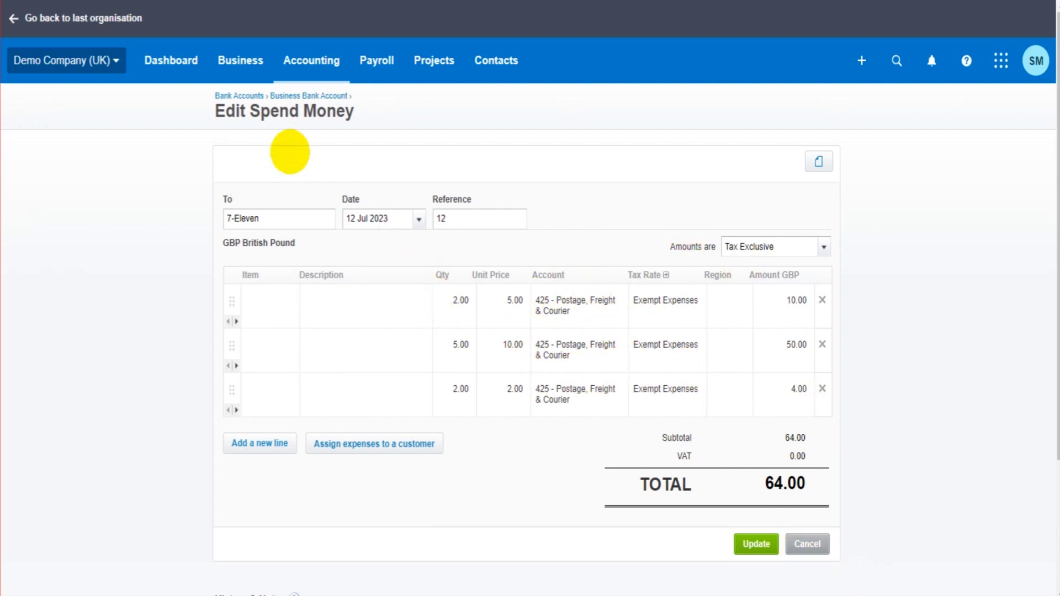
{"action": "left_click", "coordinate": [821, 545]}
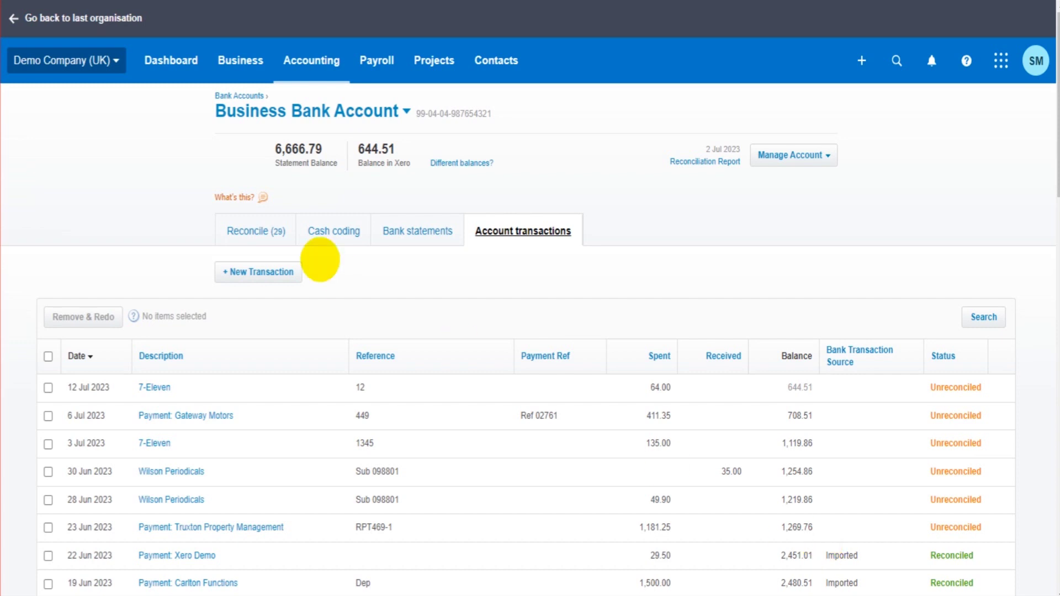
Step: Open the Demo Company (UK) organisation menu
{"action": "left_click", "coordinate": [76, 65]}
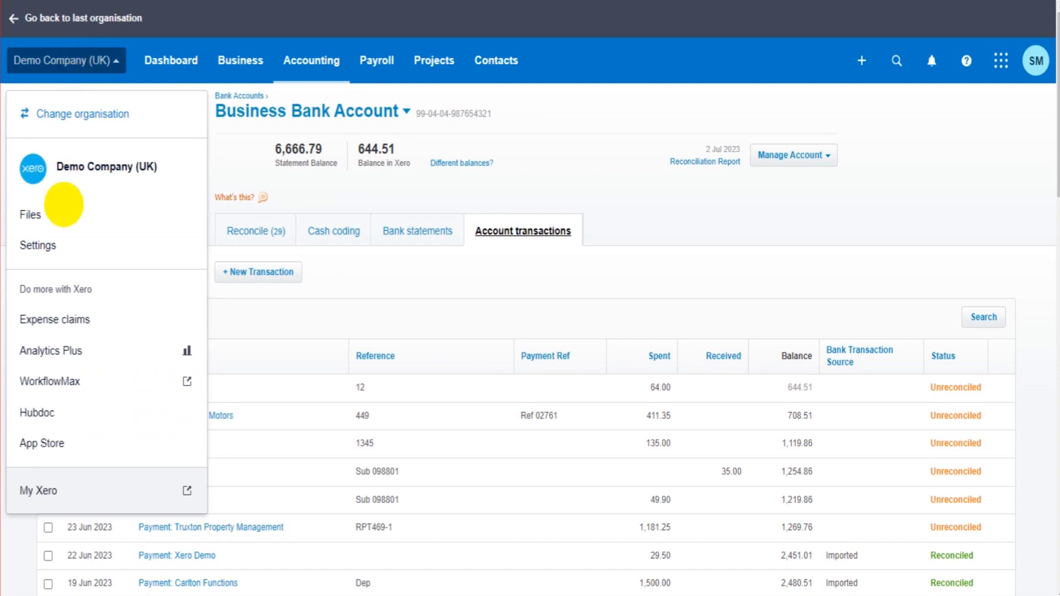
Step: Go through Settings to the advanced Find and recode feature and start a new search
{"action": "left_click", "coordinate": [55, 243]}
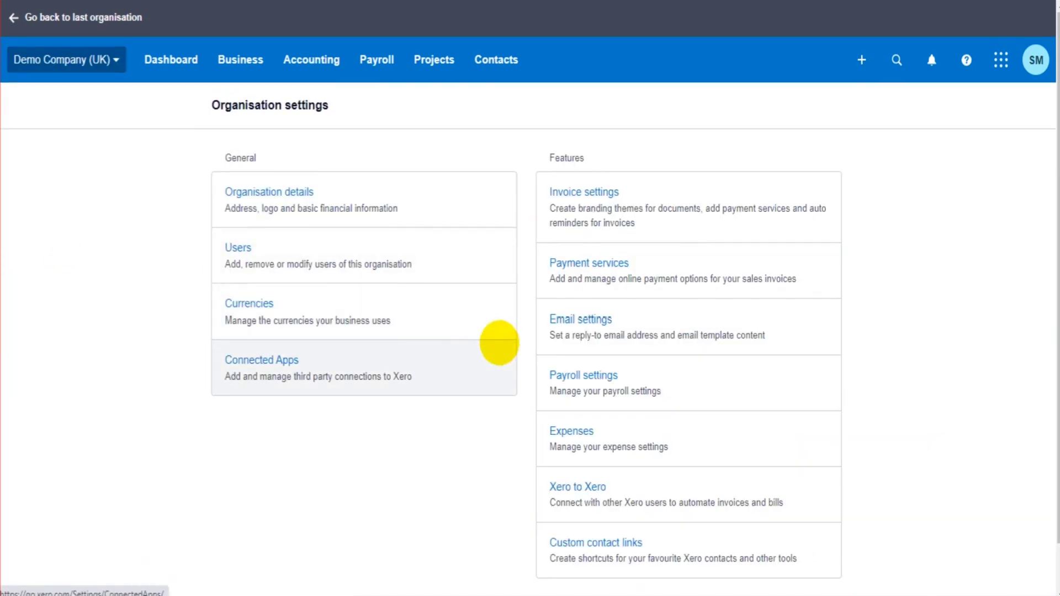
{"action": "scroll", "coordinate": [513, 442], "scroll_direction": "down", "scroll_amount": 2}
{"action": "left_click", "coordinate": [539, 564]}
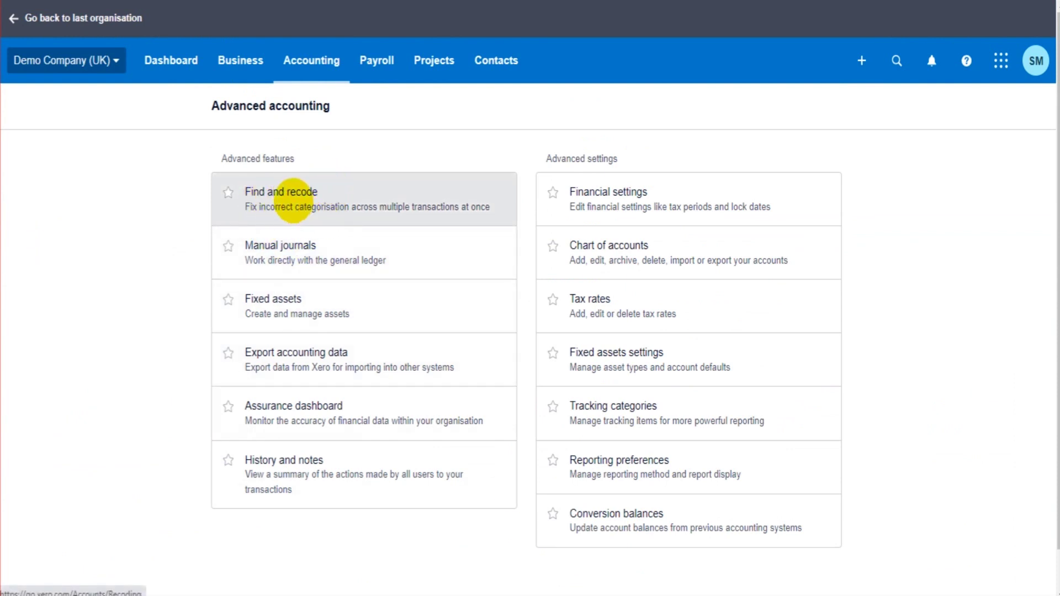
{"action": "left_click", "coordinate": [294, 198]}
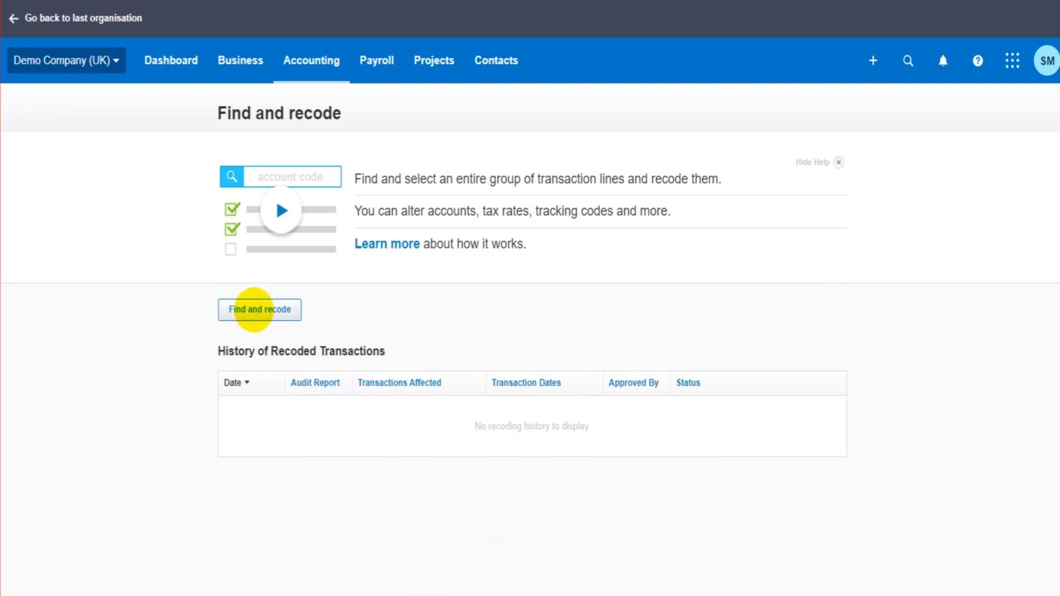
{"action": "left_click", "coordinate": [259, 310]}
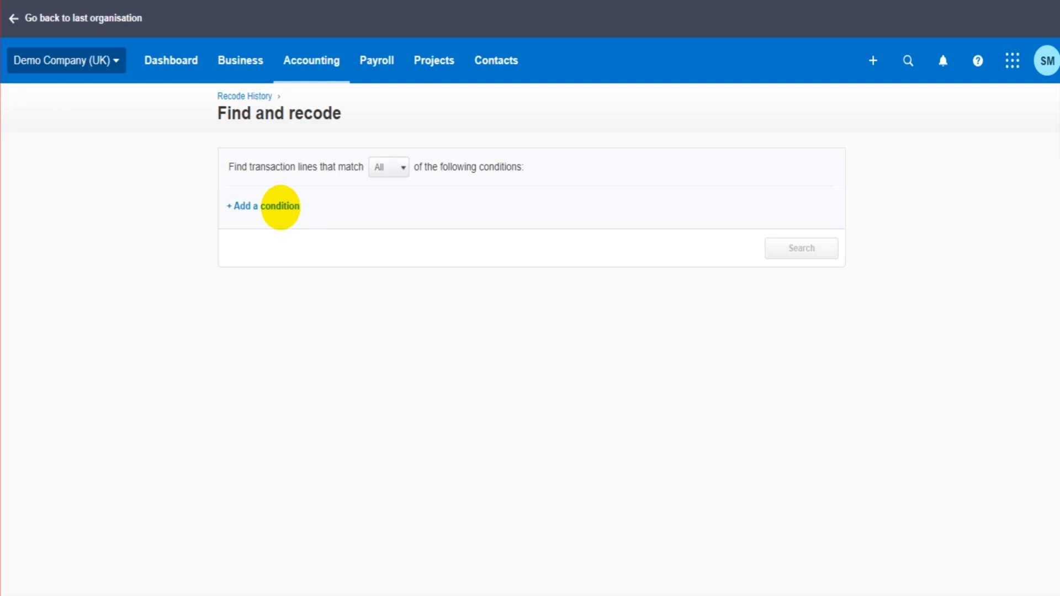
Step: Add a search condition: Type is Spend Money
{"action": "left_click", "coordinate": [280, 207]}
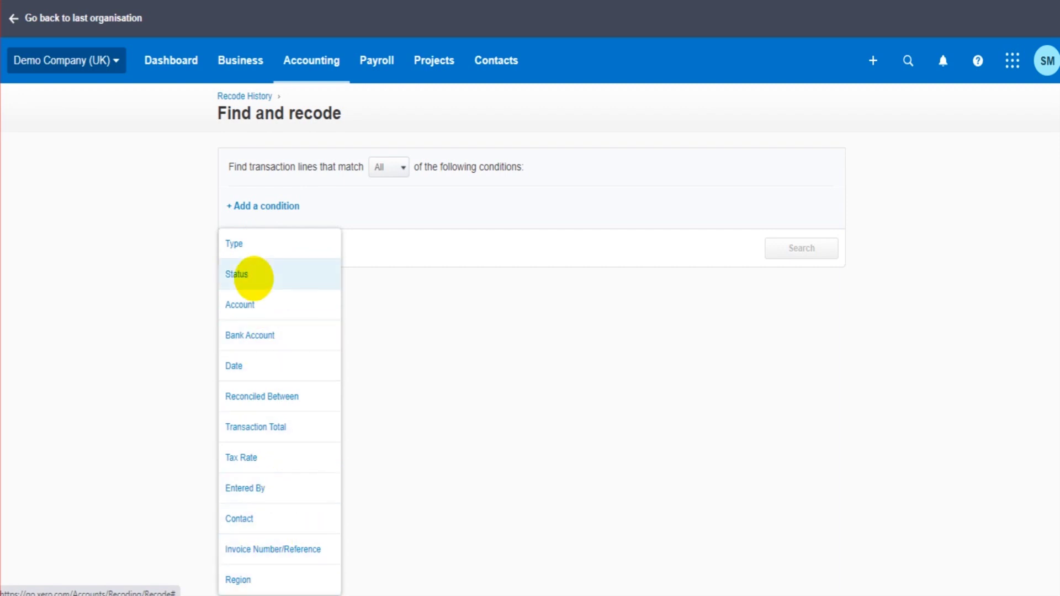
{"action": "left_click", "coordinate": [247, 244]}
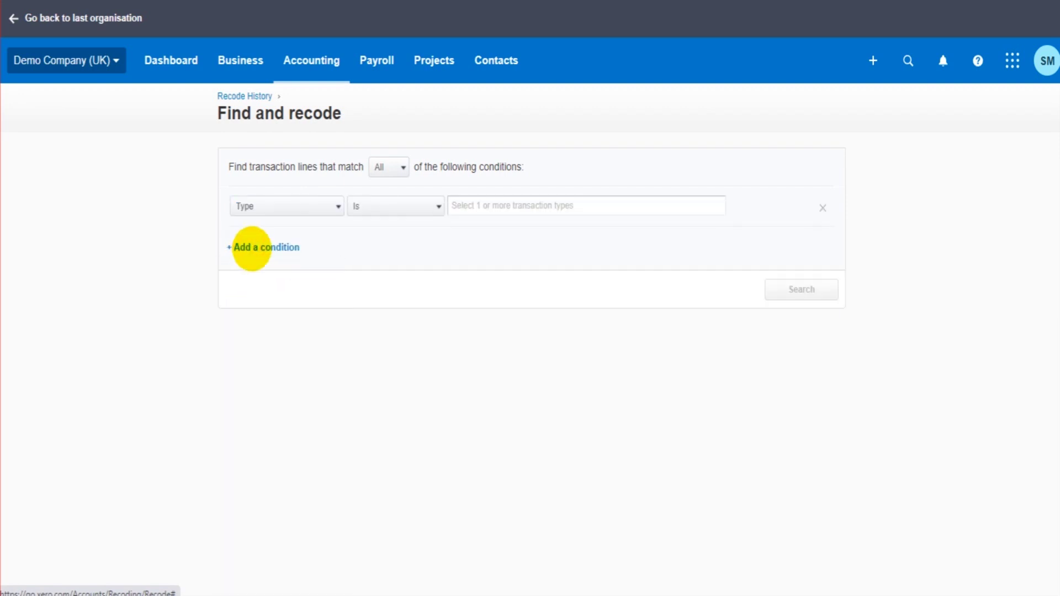
{"action": "left_click", "coordinate": [380, 207]}
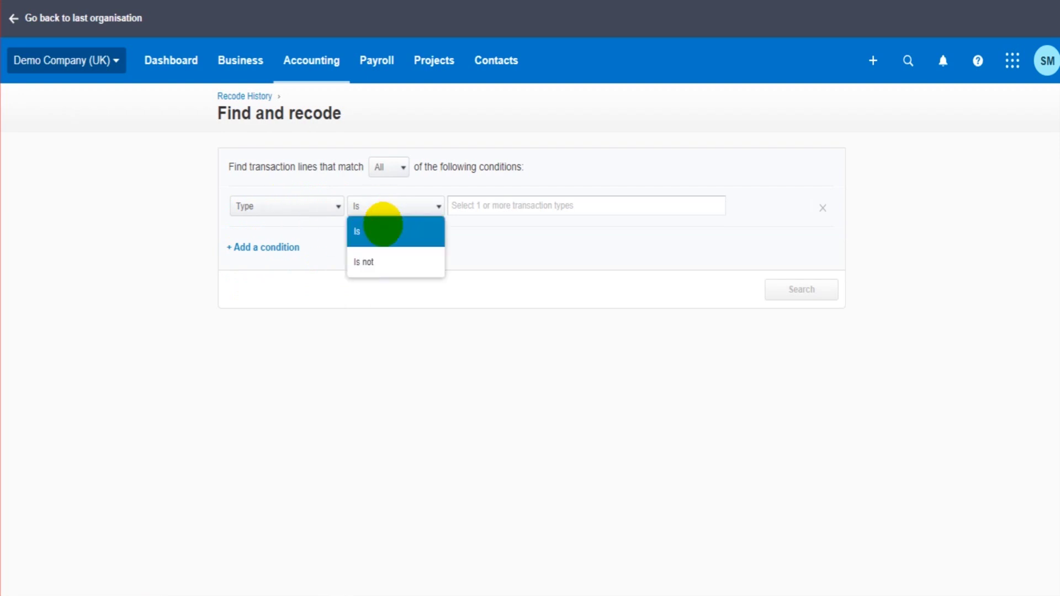
{"action": "left_click", "coordinate": [383, 224]}
{"action": "left_click", "coordinate": [497, 208]}
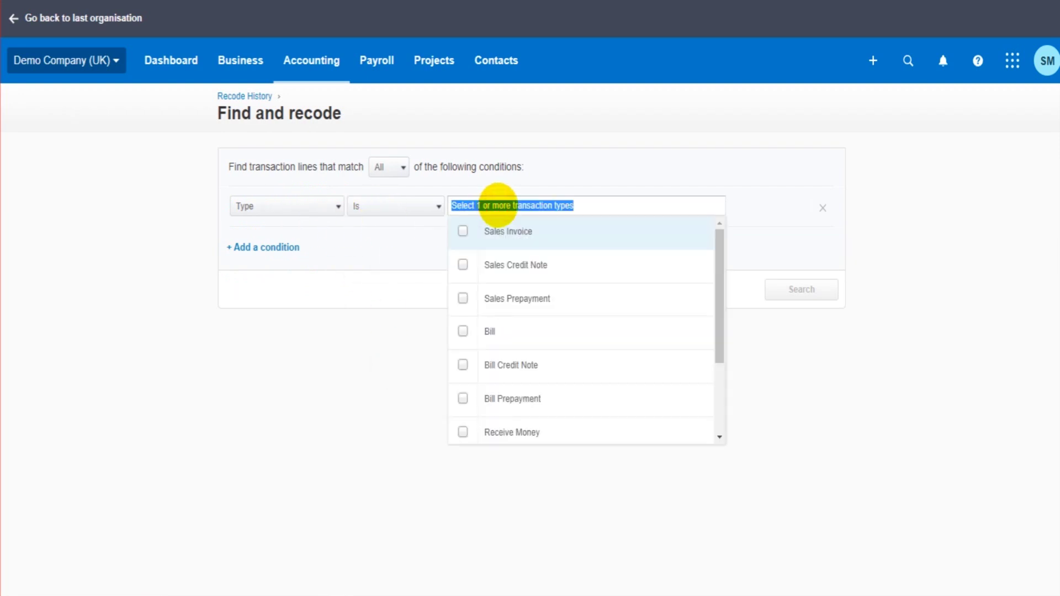
{"action": "scroll", "coordinate": [527, 364], "scroll_direction": "down", "scroll_amount": 1}
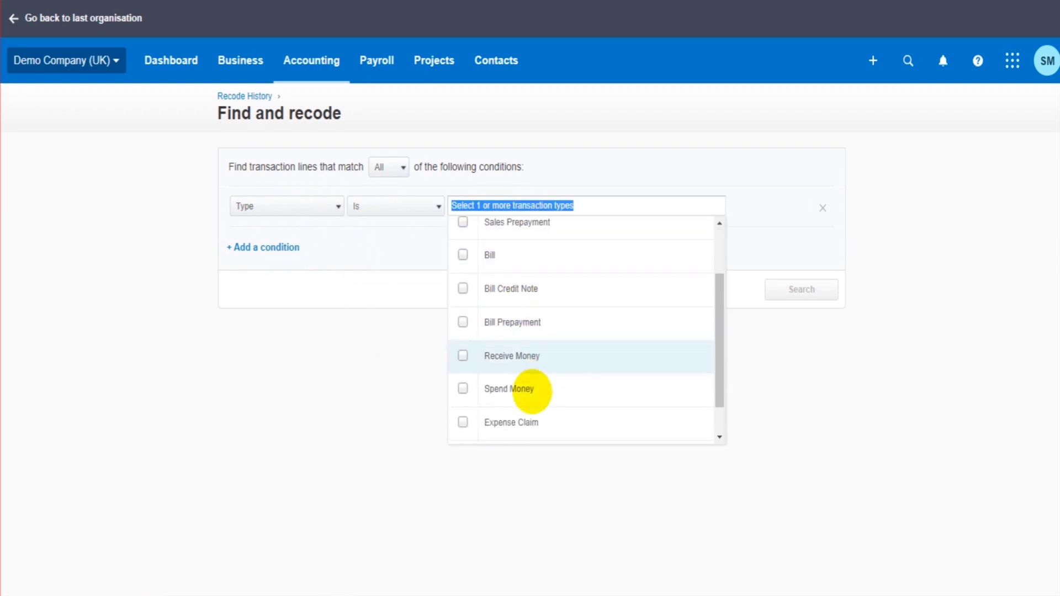
{"action": "scroll", "coordinate": [531, 391], "scroll_direction": "down", "scroll_amount": 1}
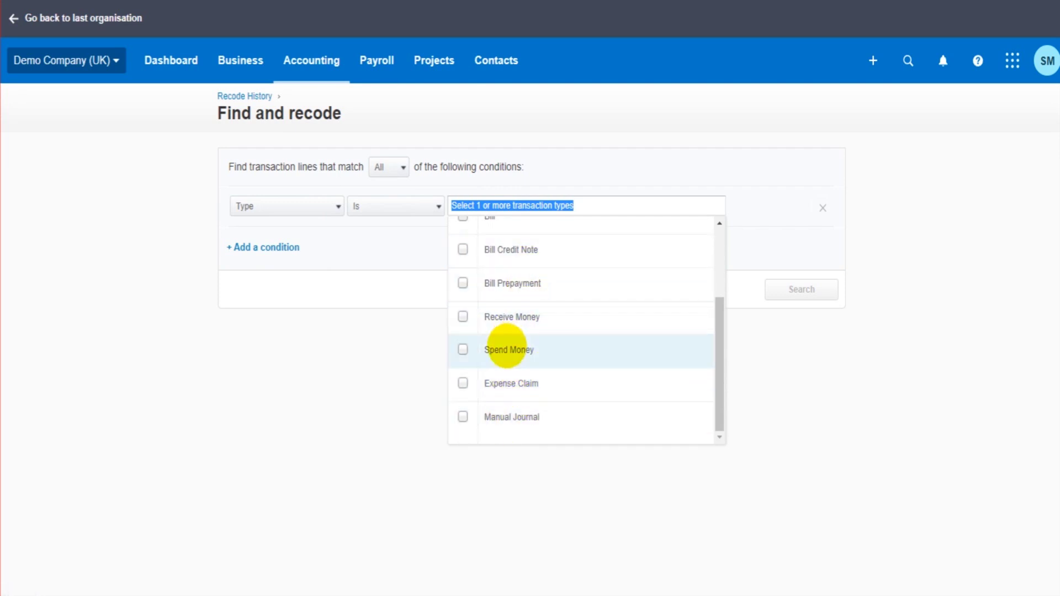
{"action": "left_click", "coordinate": [506, 348]}
{"action": "left_click", "coordinate": [267, 362]}
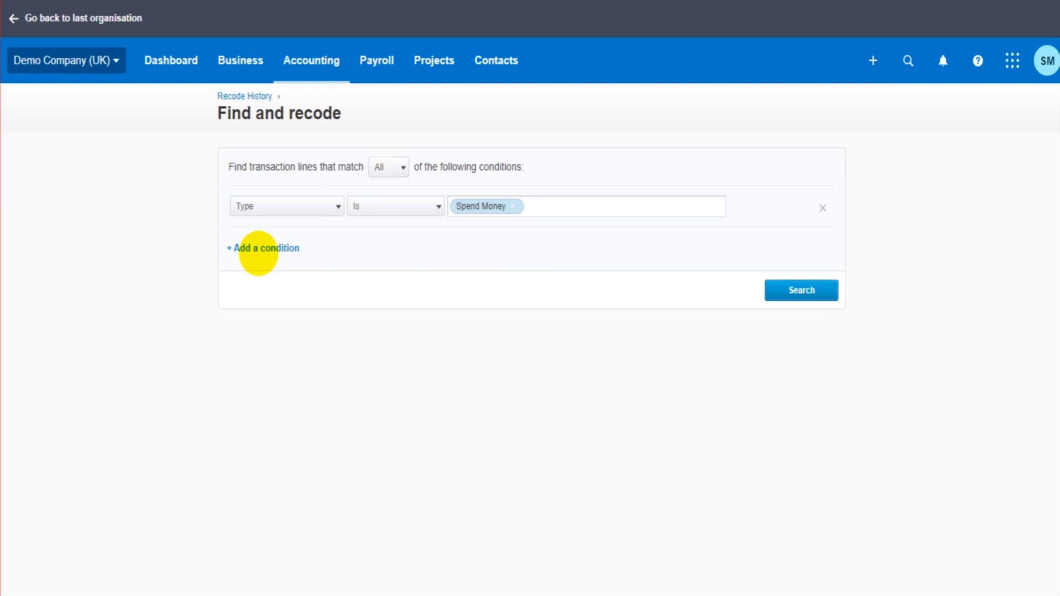
{"action": "left_click", "coordinate": [268, 246]}
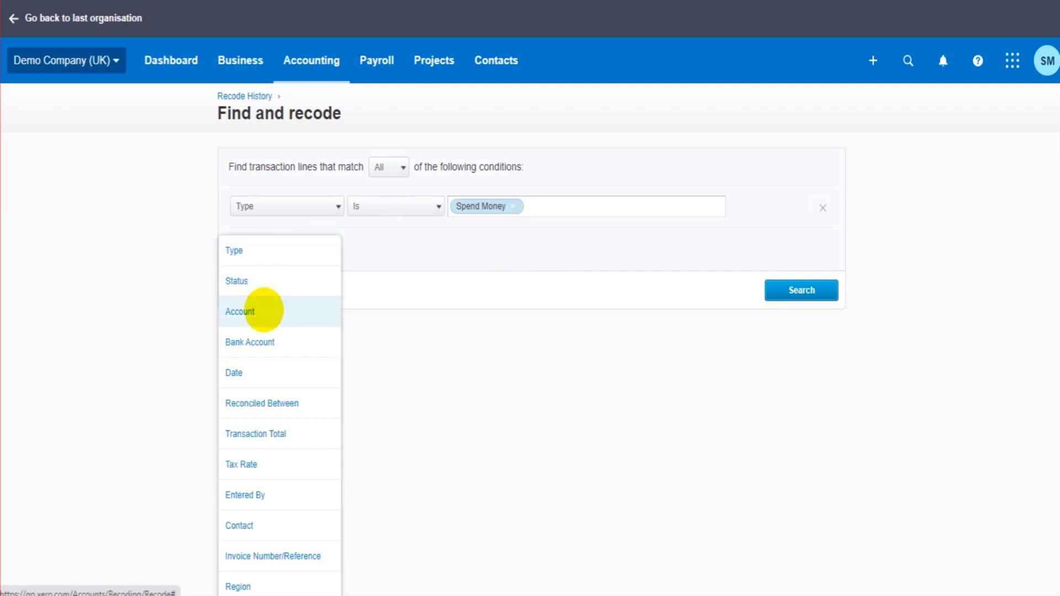
Step: Add an Account condition matching 425 - Postage, Freight & Courier
{"action": "left_click", "coordinate": [264, 311]}
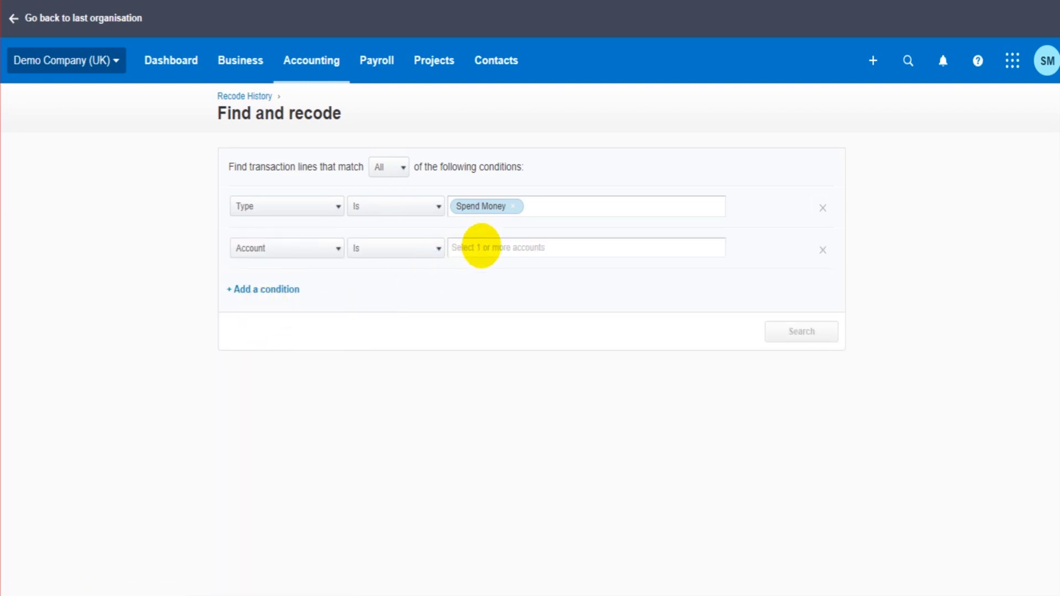
{"action": "left_click", "coordinate": [480, 247]}
{"action": "type", "text": "post"}
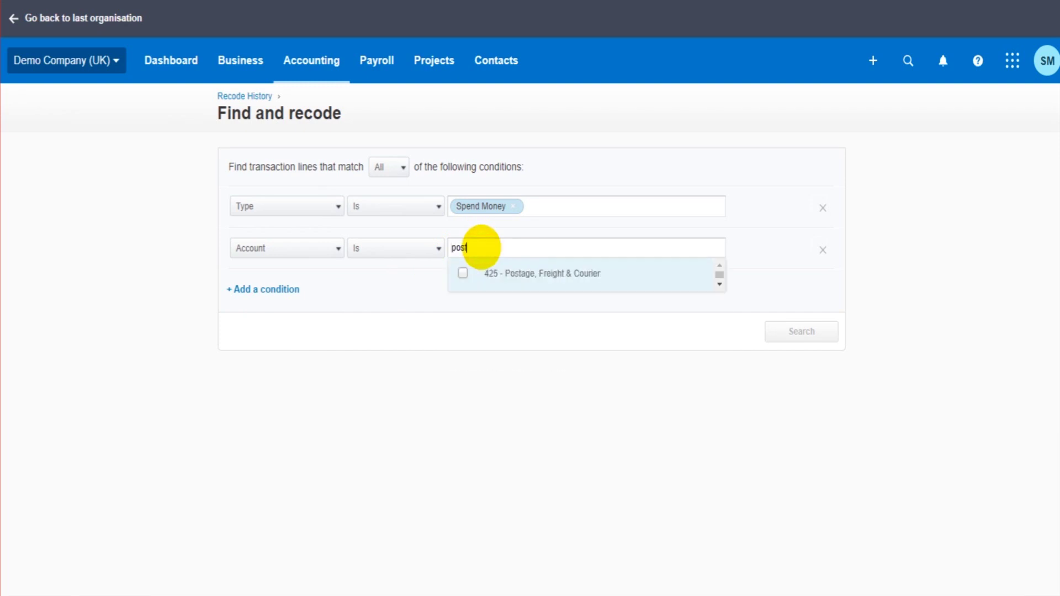
{"action": "left_click", "coordinate": [519, 274]}
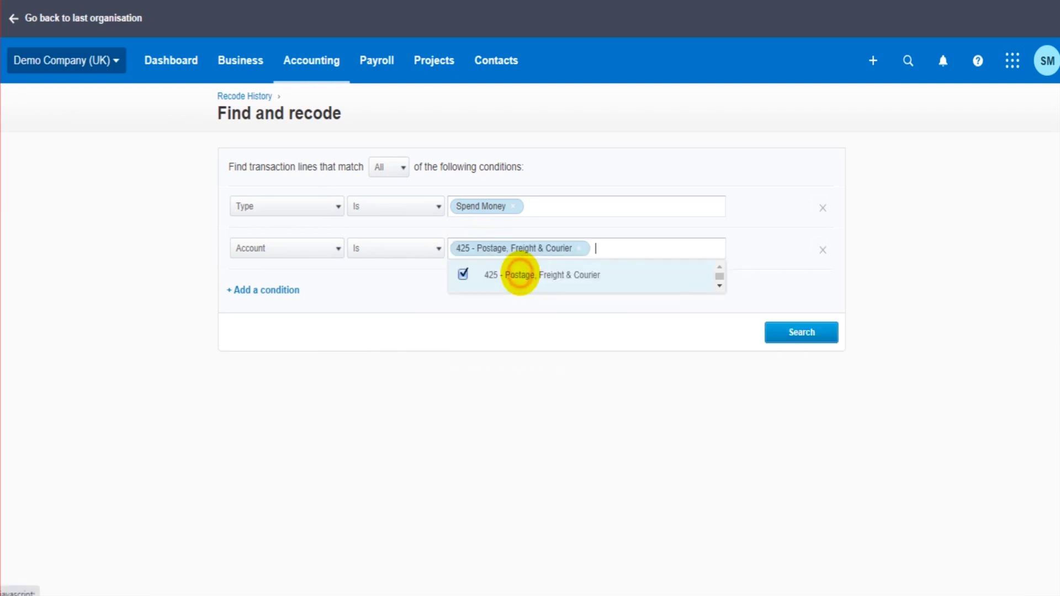
{"action": "left_click", "coordinate": [506, 381]}
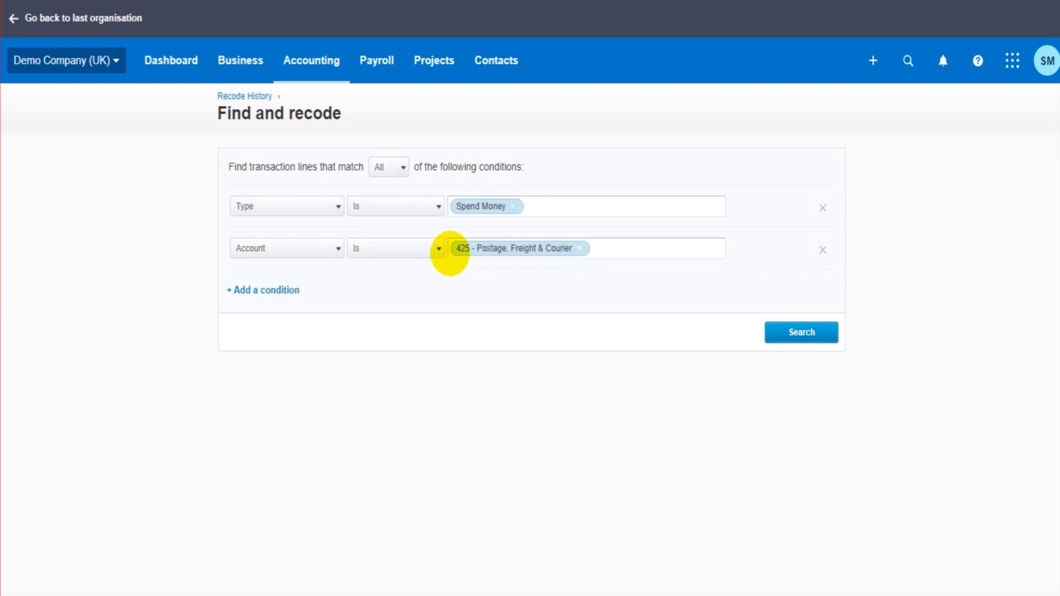
Step: Add a Contact condition matching 7-Eleven
{"action": "left_click", "coordinate": [296, 289]}
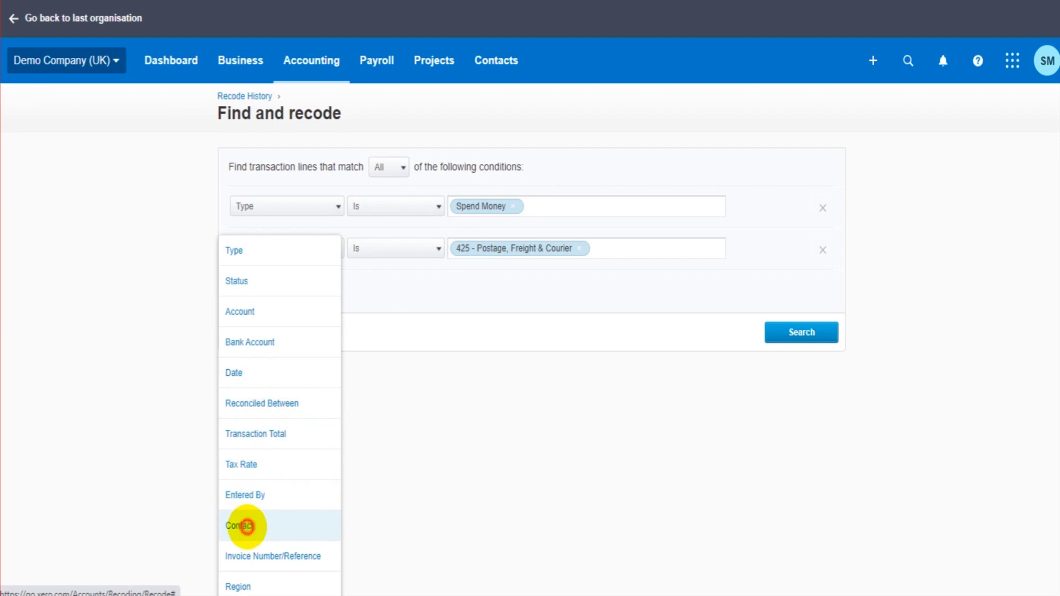
{"action": "left_click", "coordinate": [248, 525]}
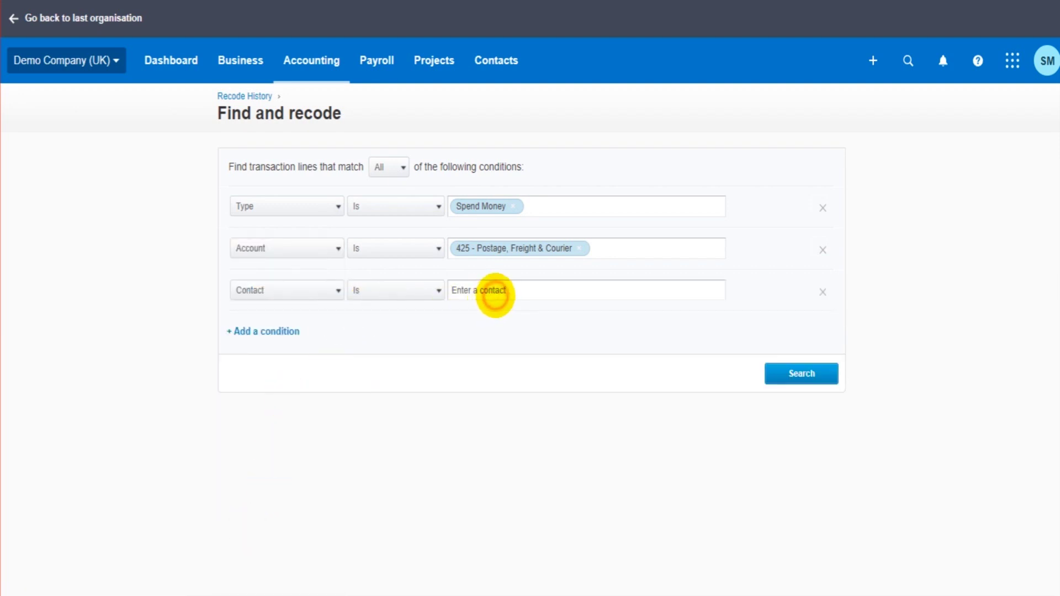
{"action": "left_click", "coordinate": [495, 292]}
{"action": "type", "text": "7"}
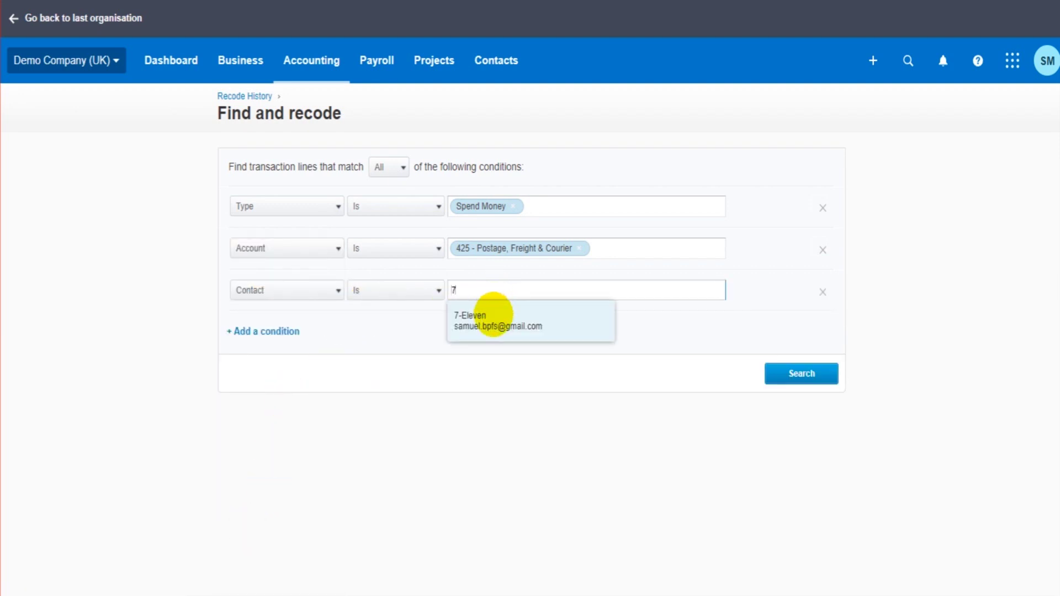
{"action": "left_click", "coordinate": [493, 314]}
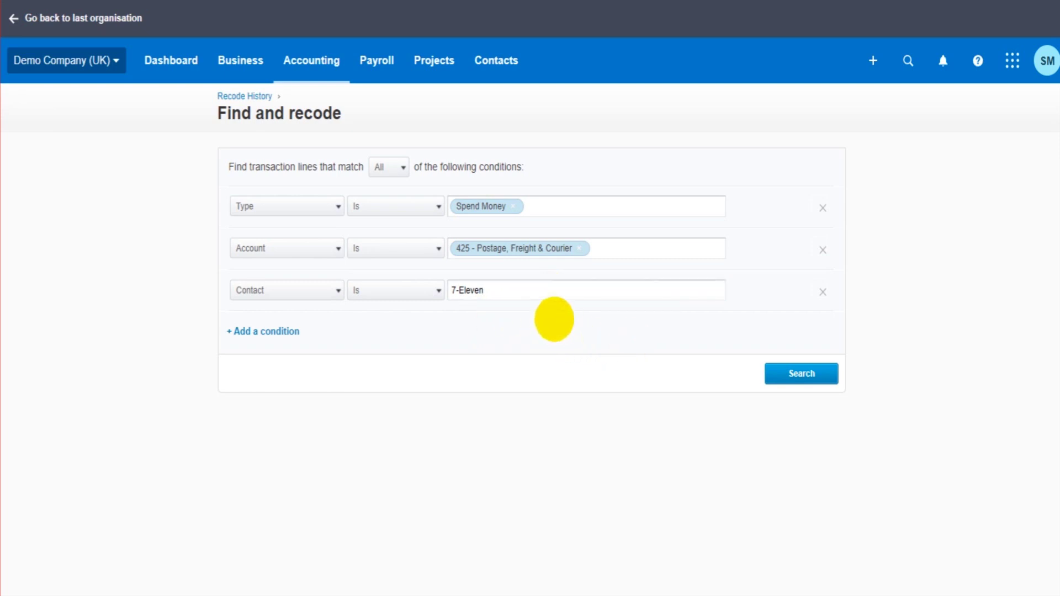
Step: Run the search and scroll through the seven matching 7-Eleven lines from 14 Jun to 12 Jul 2023
{"action": "left_click", "coordinate": [800, 374]}
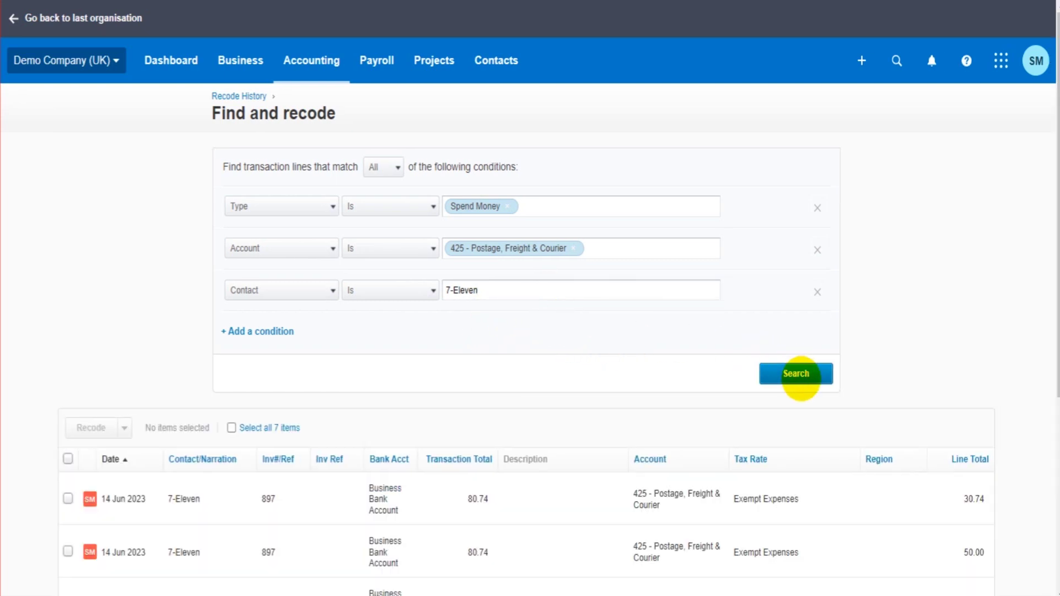
{"action": "scroll", "coordinate": [574, 347], "scroll_direction": "down", "scroll_amount": 5}
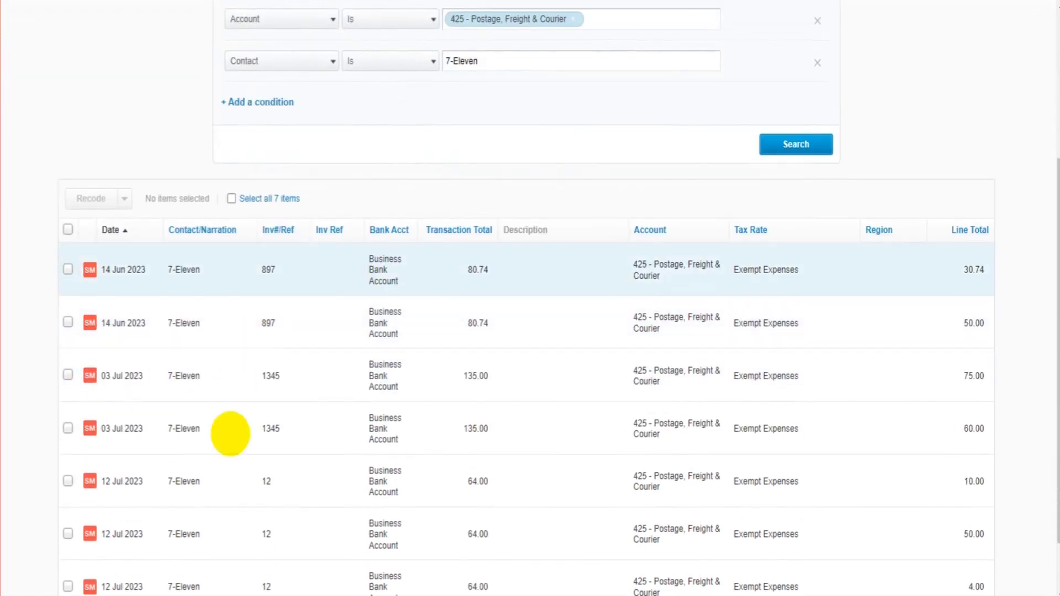
{"action": "scroll", "coordinate": [531, 454], "scroll_direction": "up", "scroll_amount": 5}
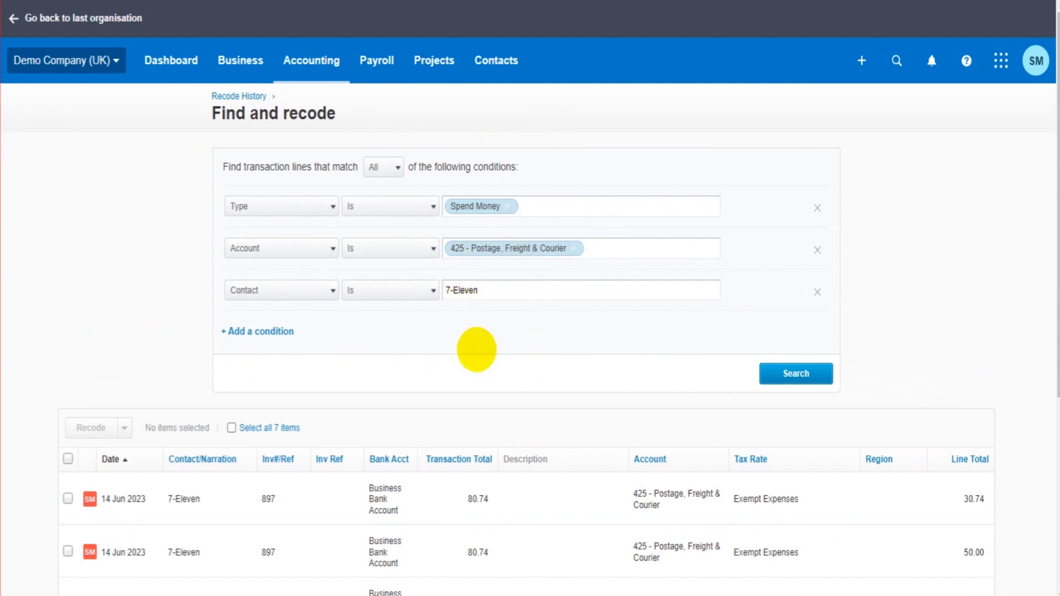
{"action": "scroll", "coordinate": [496, 343], "scroll_direction": "down", "scroll_amount": 3}
{"action": "scroll", "coordinate": [530, 332], "scroll_direction": "down", "scroll_amount": 3}
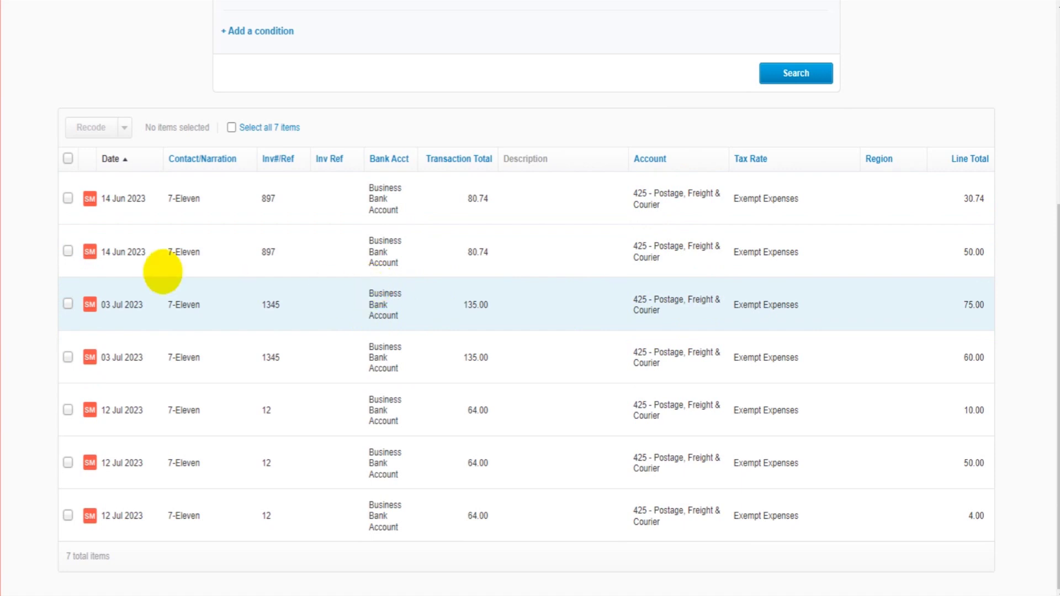
Step: Tick the 14 Jun, 03 Jul and 12 Jul result lines, then untick them again
{"action": "left_click", "coordinate": [68, 198]}
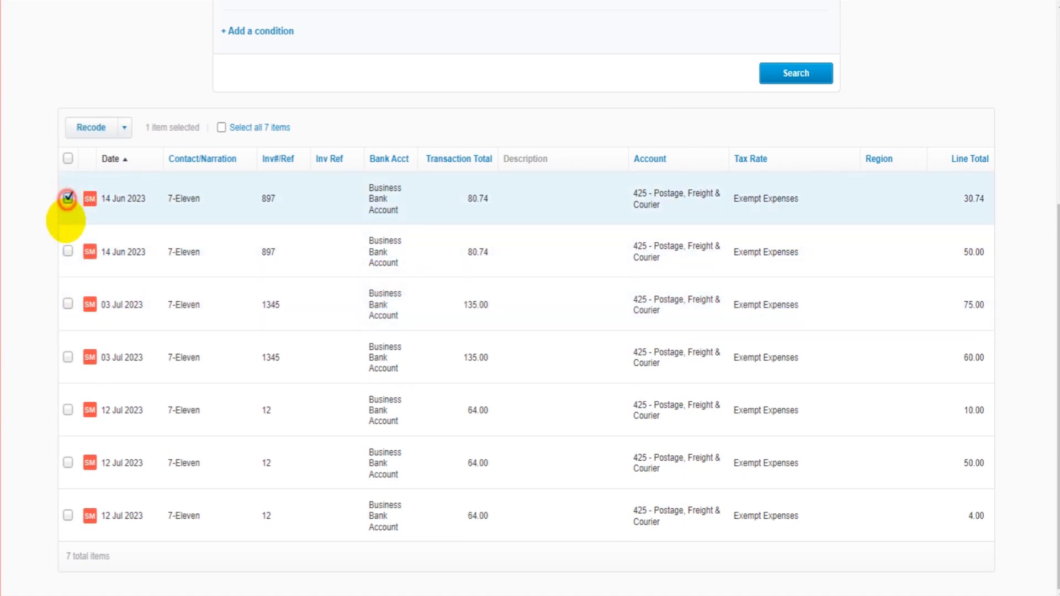
{"action": "left_click", "coordinate": [68, 304]}
{"action": "left_click", "coordinate": [67, 410]}
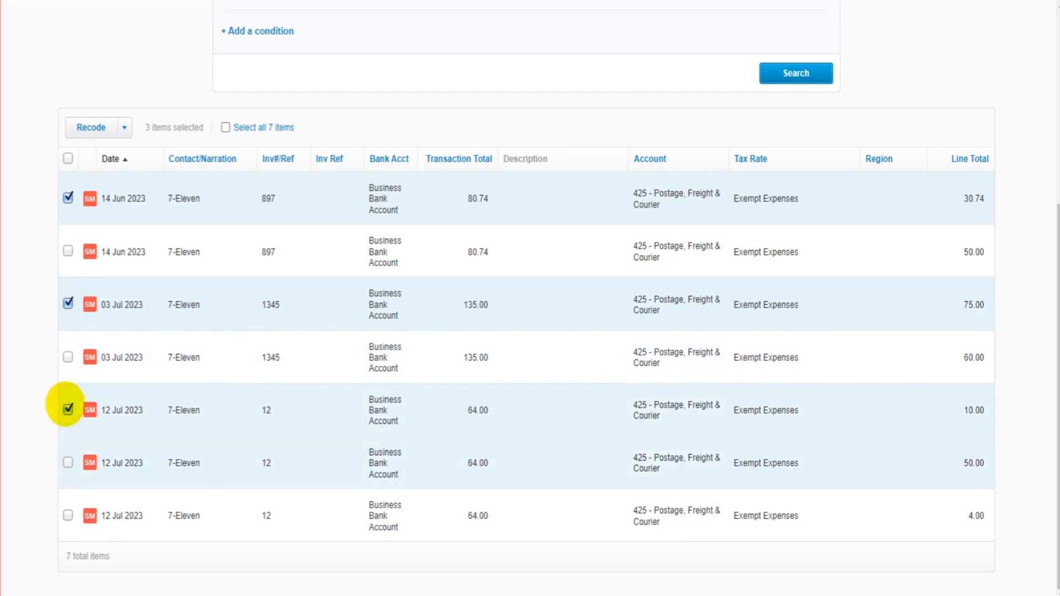
{"action": "left_click", "coordinate": [67, 304]}
{"action": "left_click", "coordinate": [68, 198]}
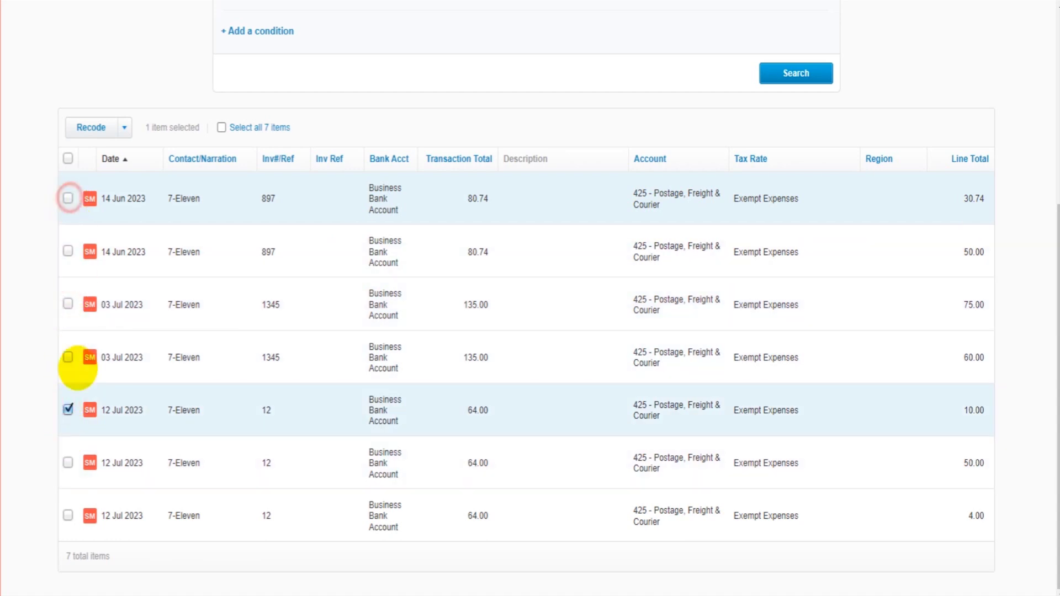
{"action": "left_click", "coordinate": [67, 409]}
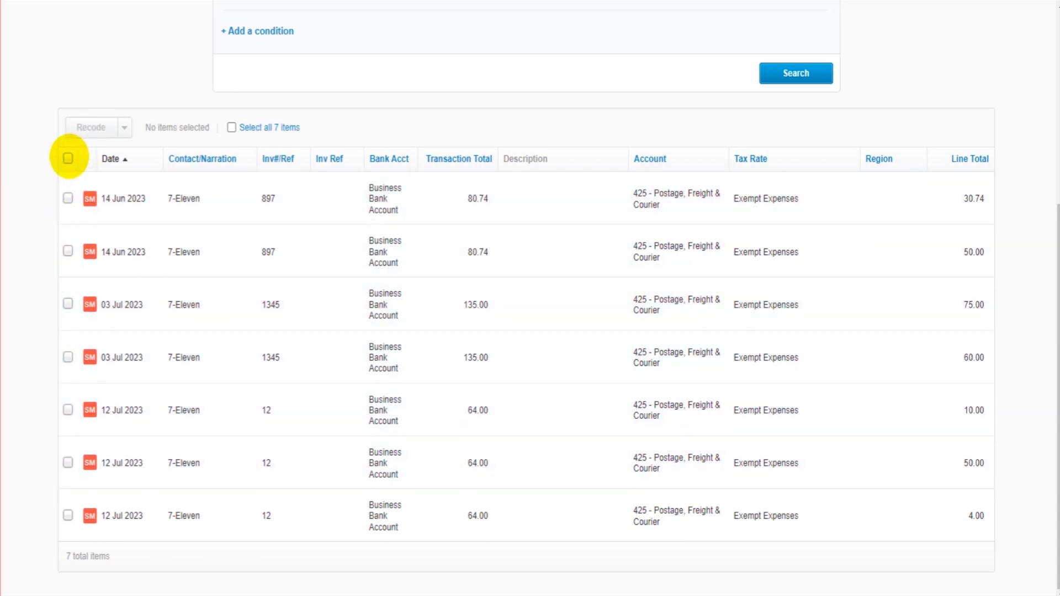
Step: Select all seven result lines and bring up the Recode settings
{"action": "left_click", "coordinate": [68, 158]}
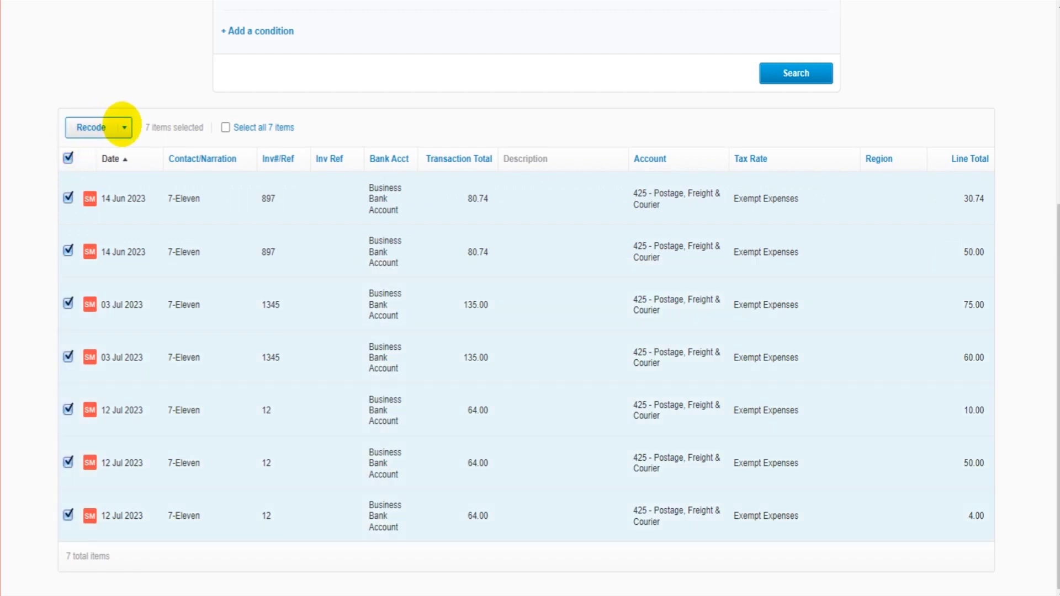
{"action": "left_click", "coordinate": [124, 127]}
{"action": "left_click", "coordinate": [95, 126]}
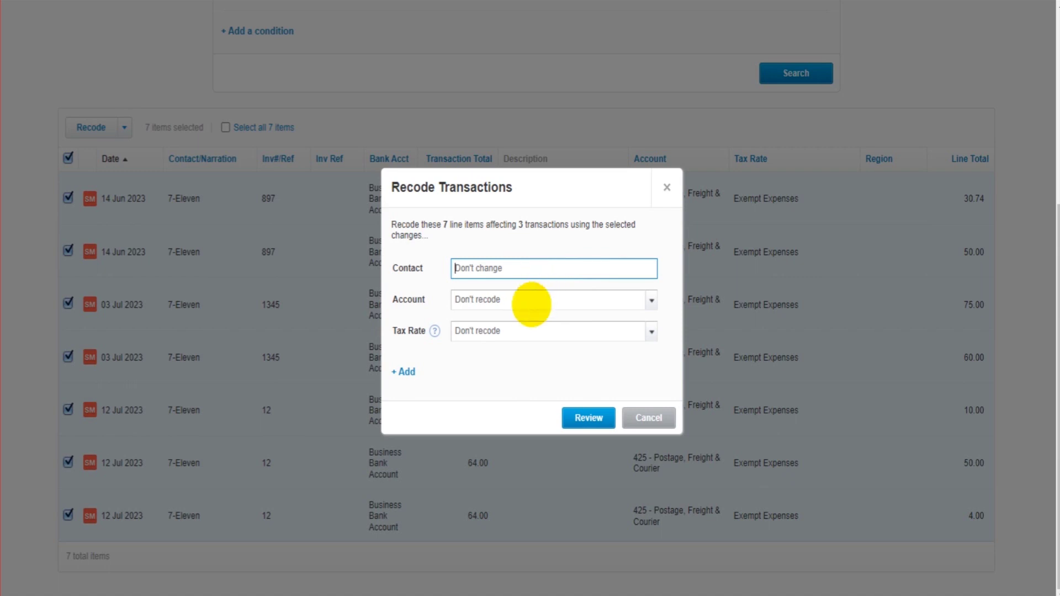
Step: Set the new account to 461 - Printing & Stationery and review the recode for all seven lines
{"action": "left_click", "coordinate": [529, 305]}
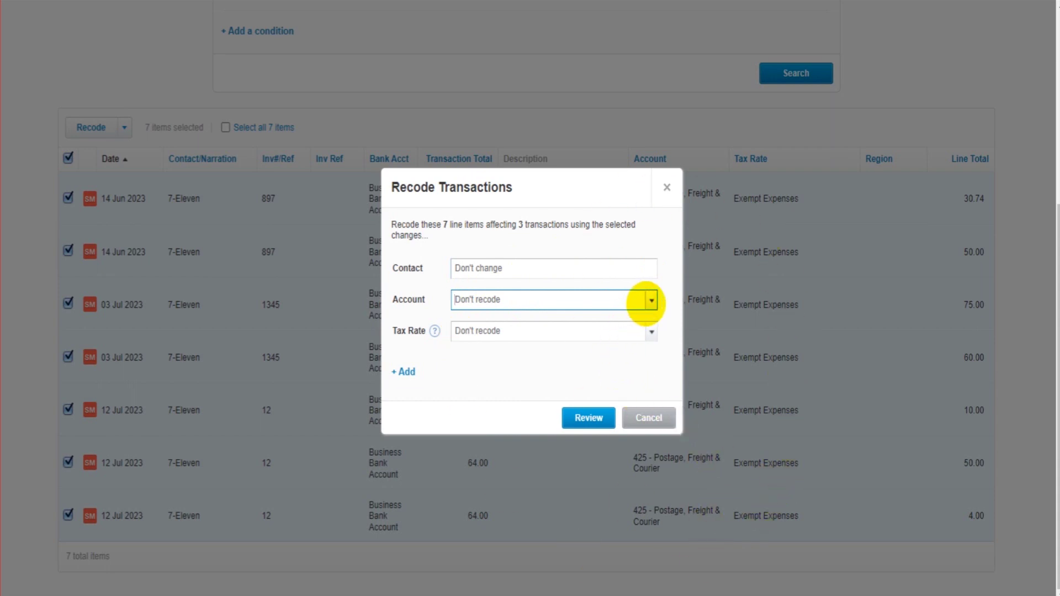
{"action": "left_click", "coordinate": [649, 301]}
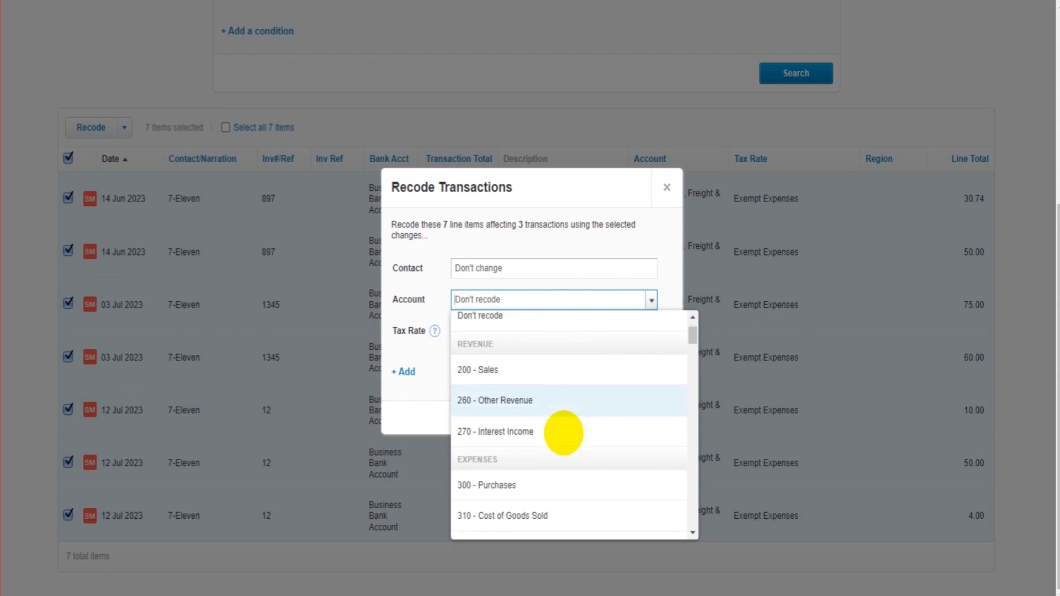
{"action": "scroll", "coordinate": [563, 433], "scroll_direction": "down", "scroll_amount": 5}
{"action": "type", "text": "off"}
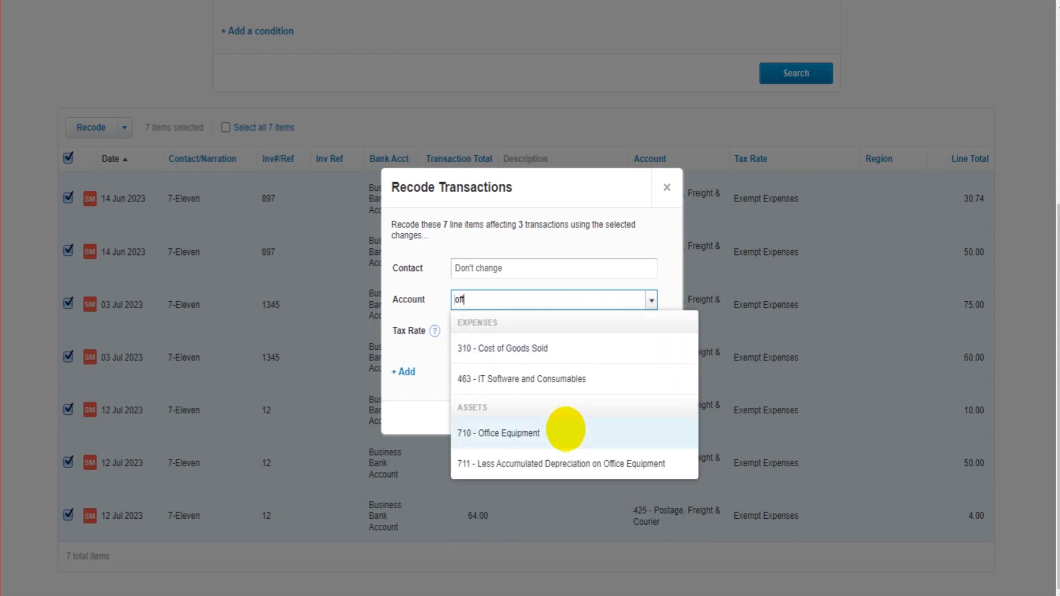
{"action": "key", "text": "BackSpace"}
{"action": "key", "text": "BackSpace"}
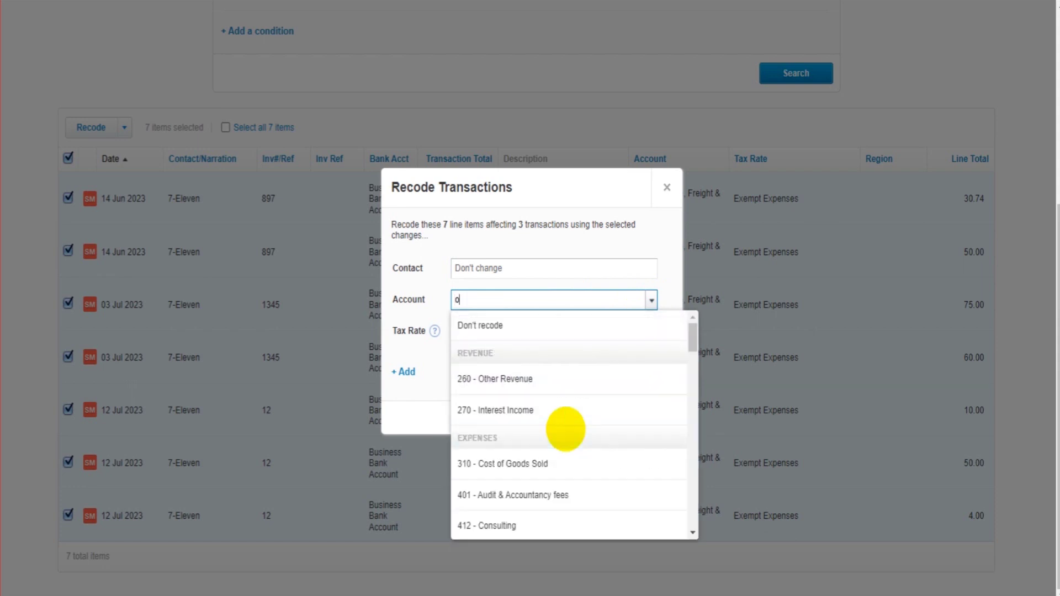
{"action": "scroll", "coordinate": [563, 436], "scroll_direction": "down", "scroll_amount": 5}
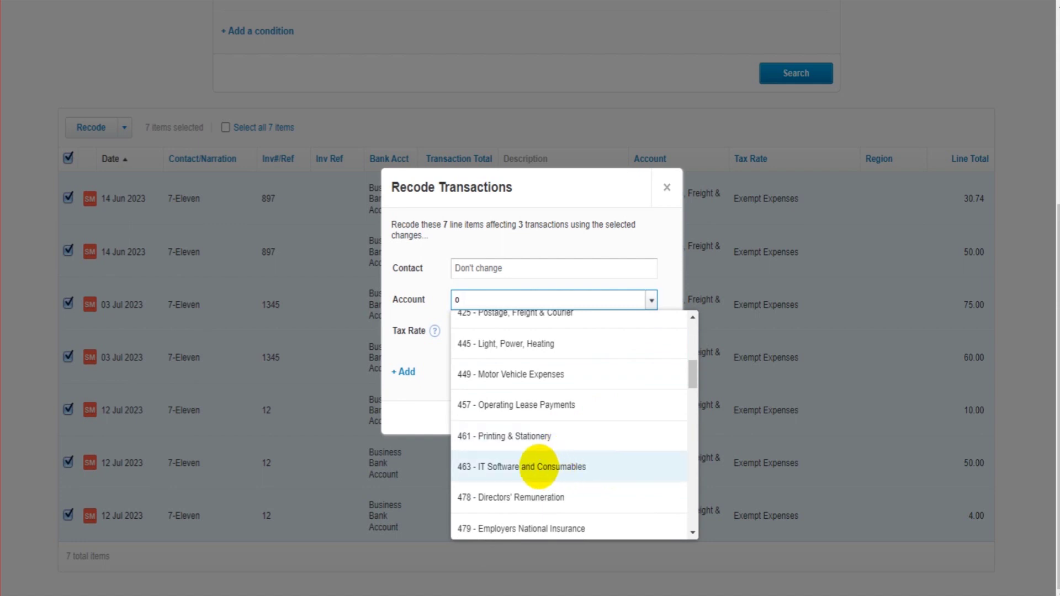
{"action": "left_click", "coordinate": [519, 434]}
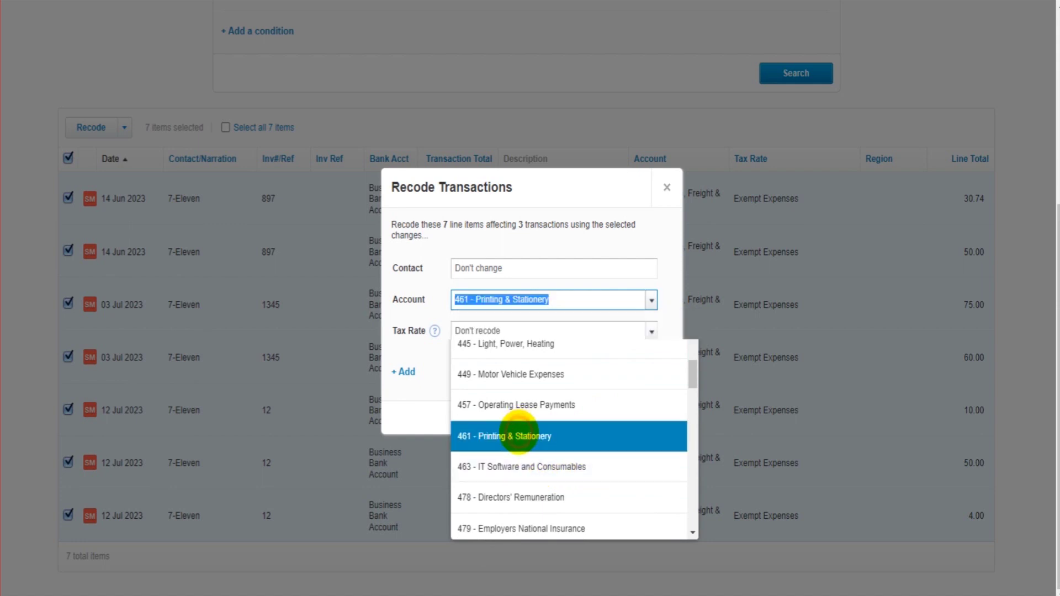
{"action": "left_click", "coordinate": [515, 360]}
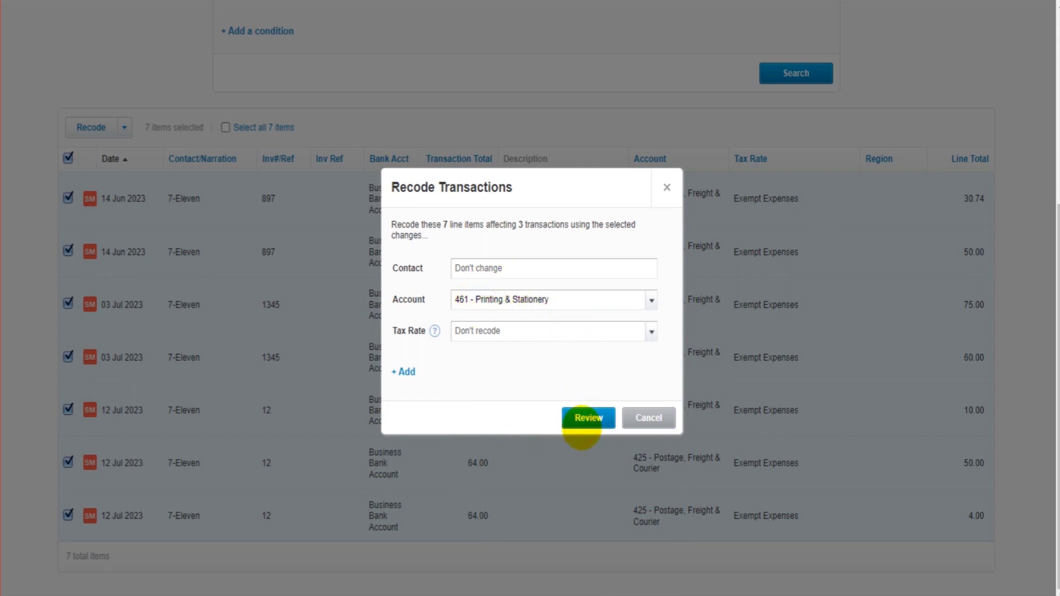
{"action": "left_click", "coordinate": [585, 420]}
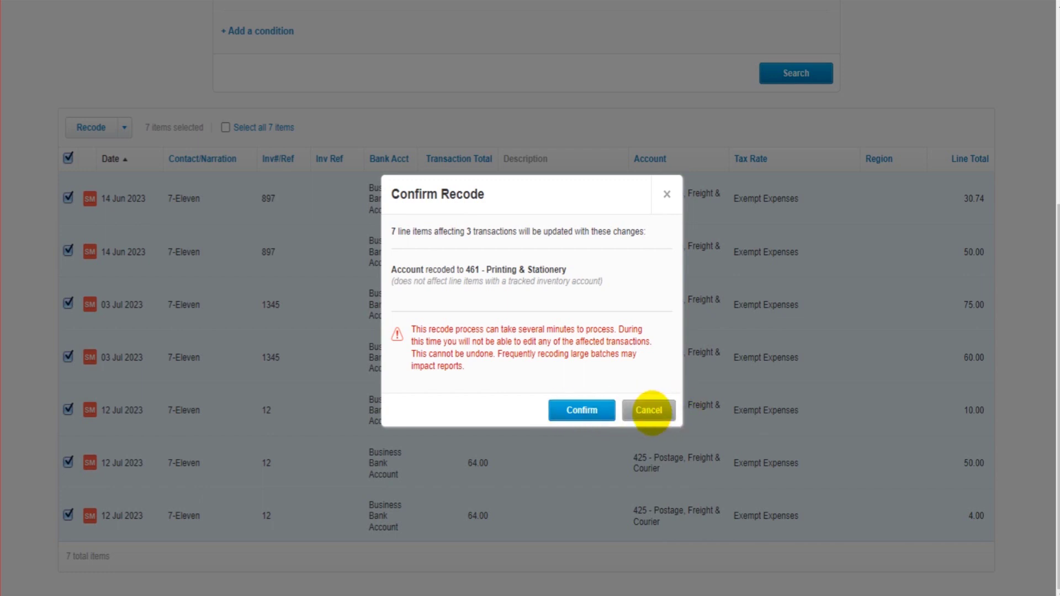
Step: Cancel the confirmation, reopen Recode to check Add Region, close it, and deselect all lines
{"action": "left_click", "coordinate": [651, 411]}
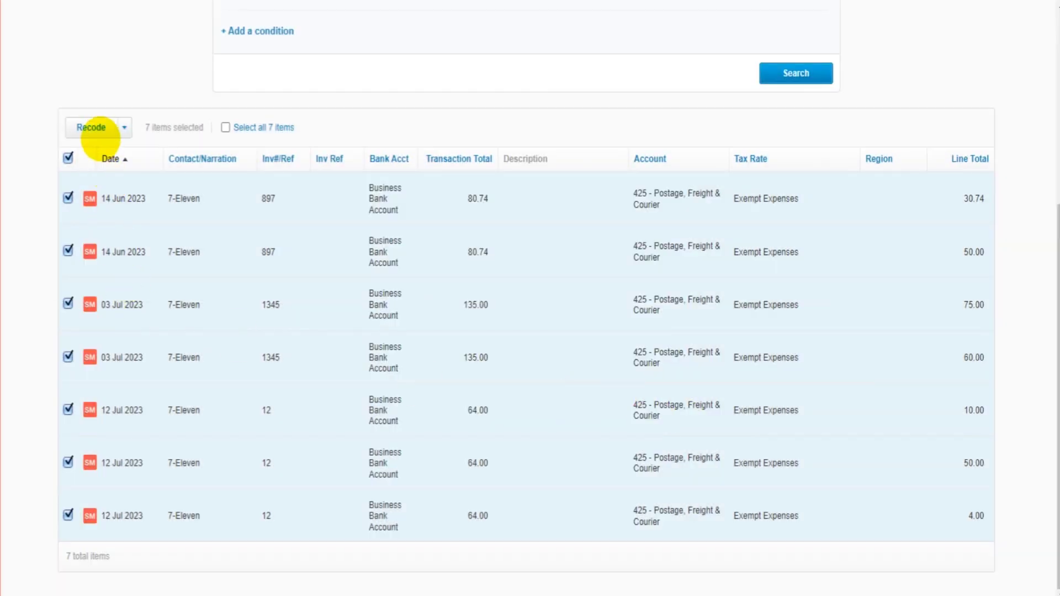
{"action": "left_click", "coordinate": [102, 130]}
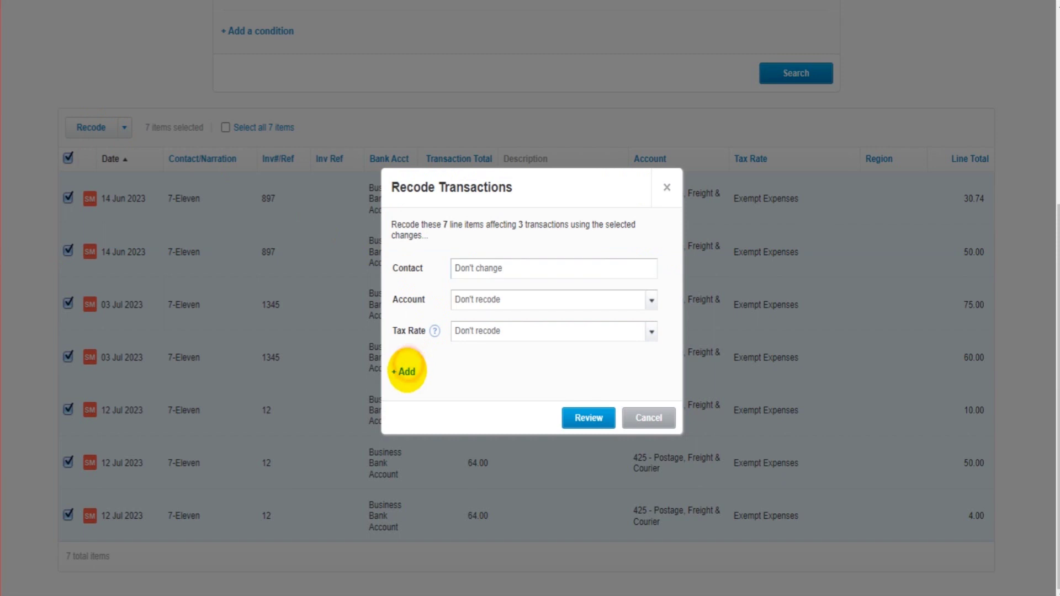
{"action": "left_click", "coordinate": [407, 371]}
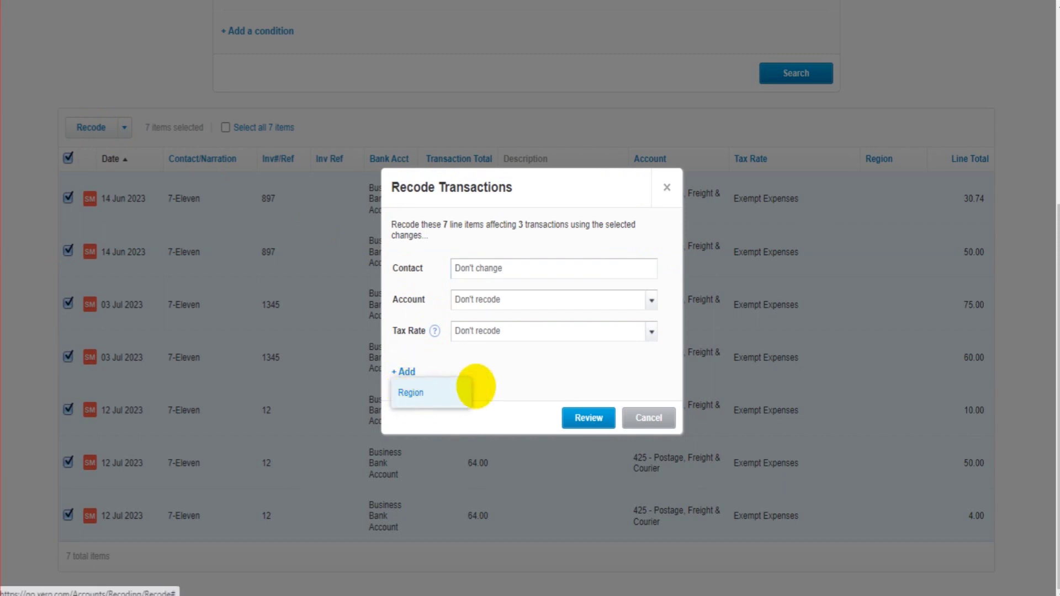
{"action": "left_click", "coordinate": [497, 372]}
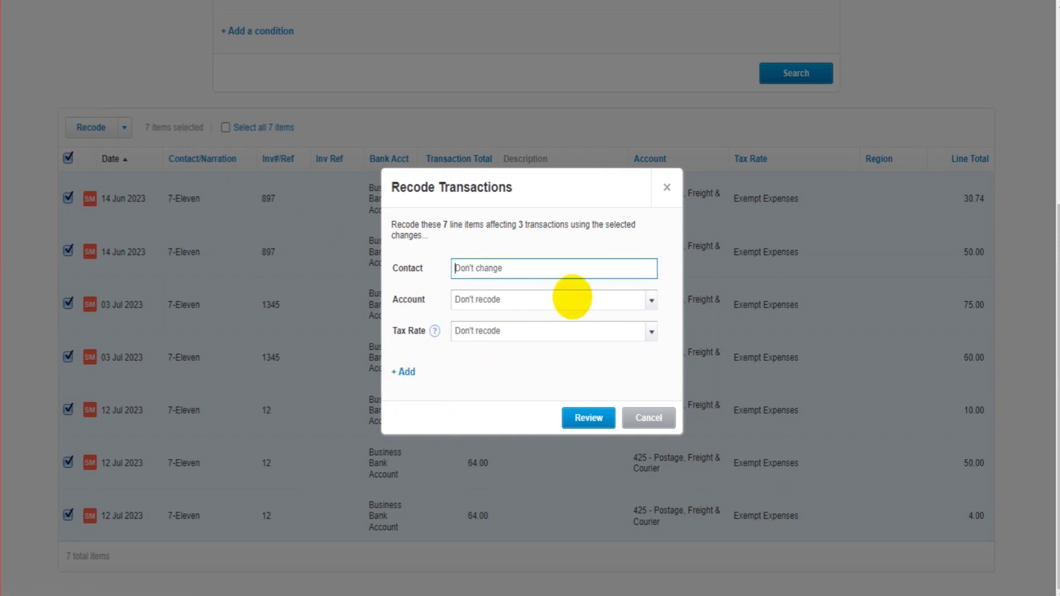
{"action": "left_click", "coordinate": [666, 187]}
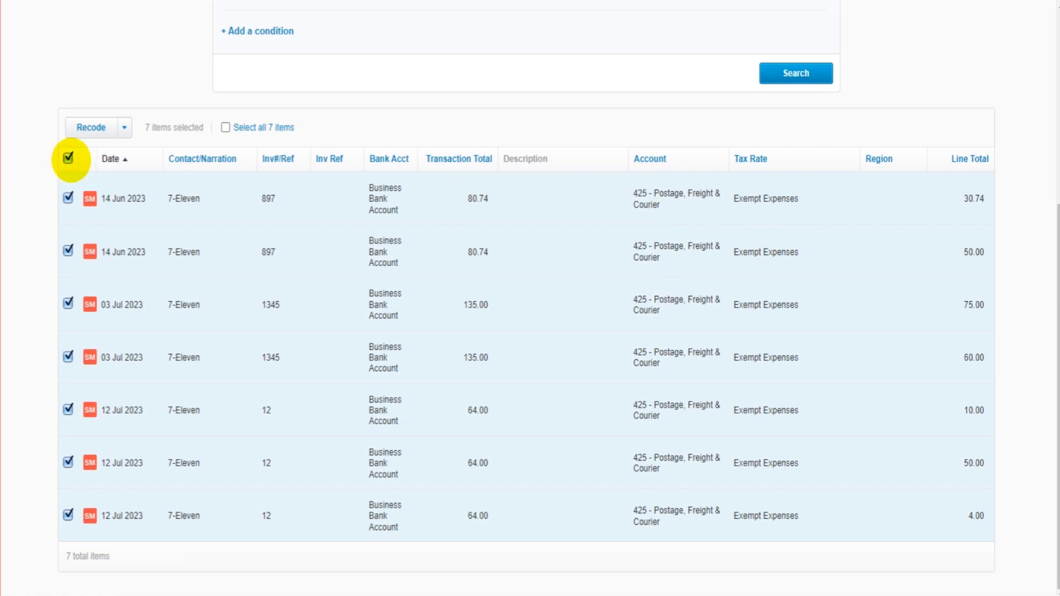
{"action": "left_click", "coordinate": [67, 159]}
Step: Scroll through the seven unselected 7-Eleven result lines and back to the top
{"action": "scroll", "coordinate": [418, 459], "scroll_direction": "up", "scroll_amount": 5}
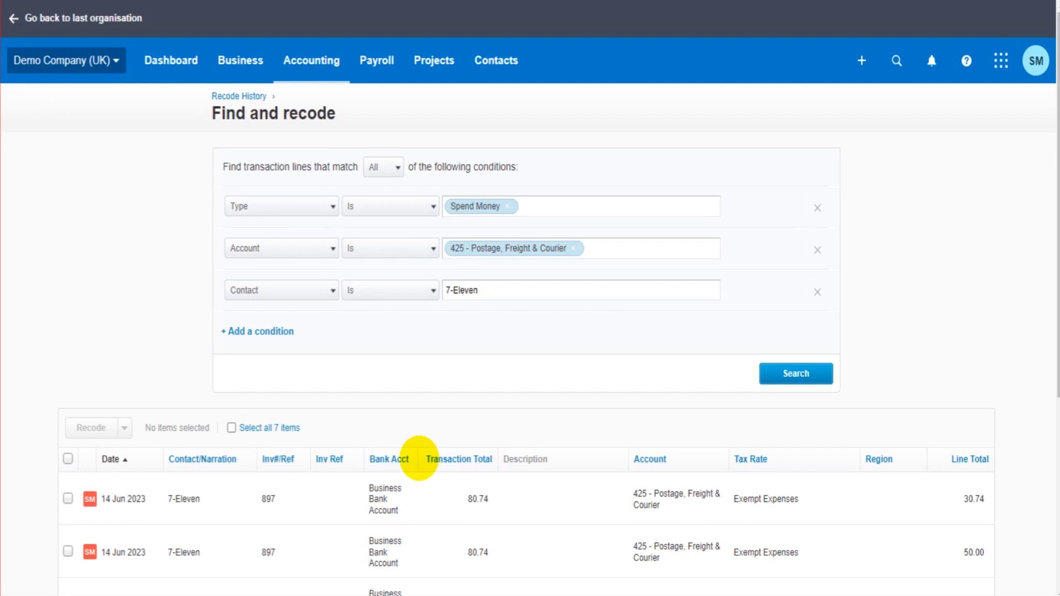
{"action": "scroll", "coordinate": [418, 458], "scroll_direction": "down", "scroll_amount": 5}
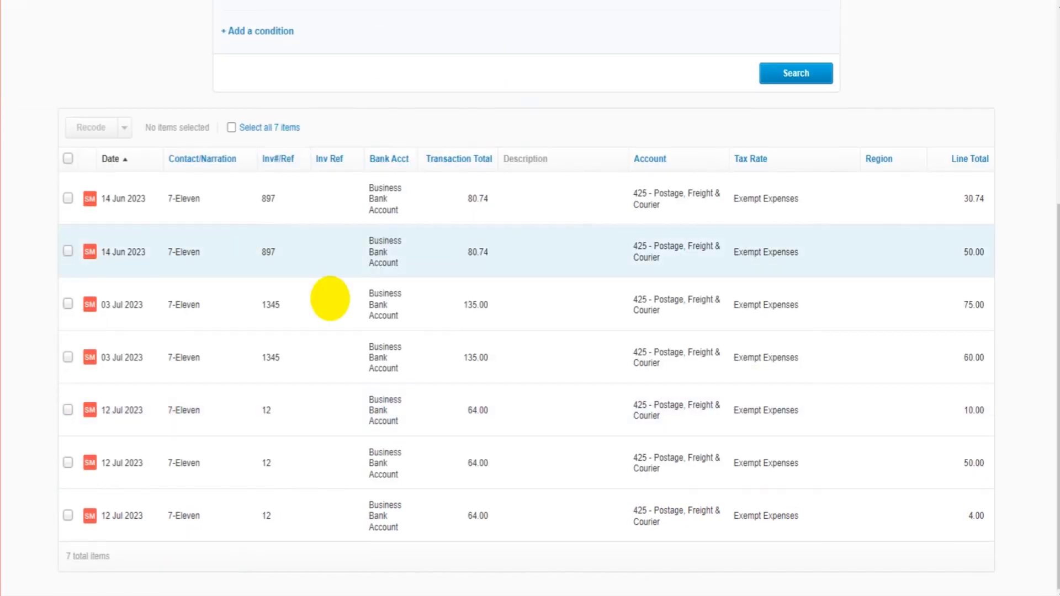
{"action": "scroll", "coordinate": [457, 450], "scroll_direction": "up", "scroll_amount": 5}
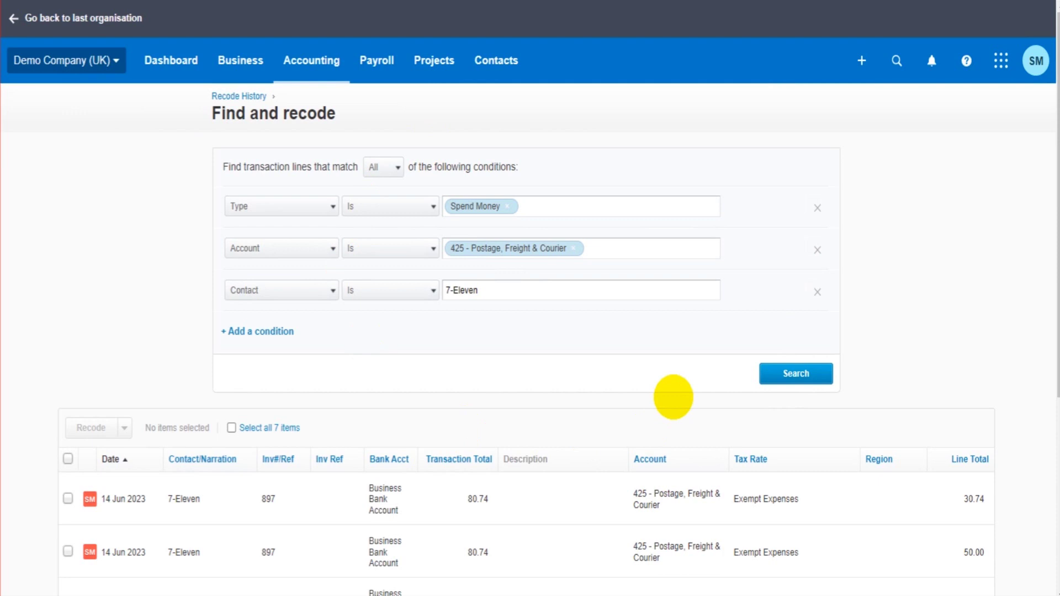
{"action": "scroll", "coordinate": [672, 411], "scroll_direction": "down", "scroll_amount": 4}
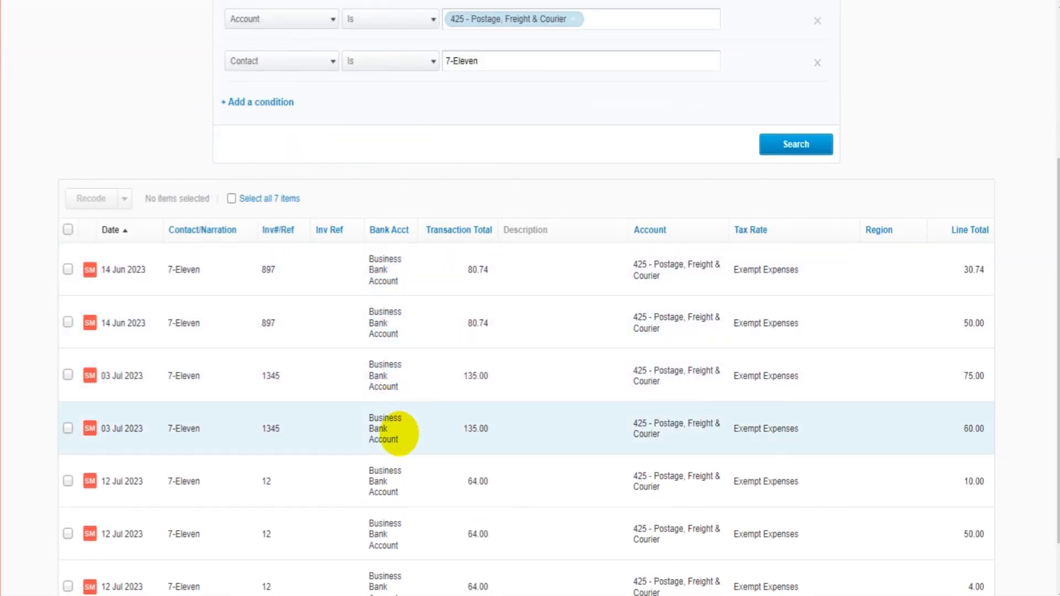
{"action": "scroll", "coordinate": [406, 434], "scroll_direction": "down", "scroll_amount": 1}
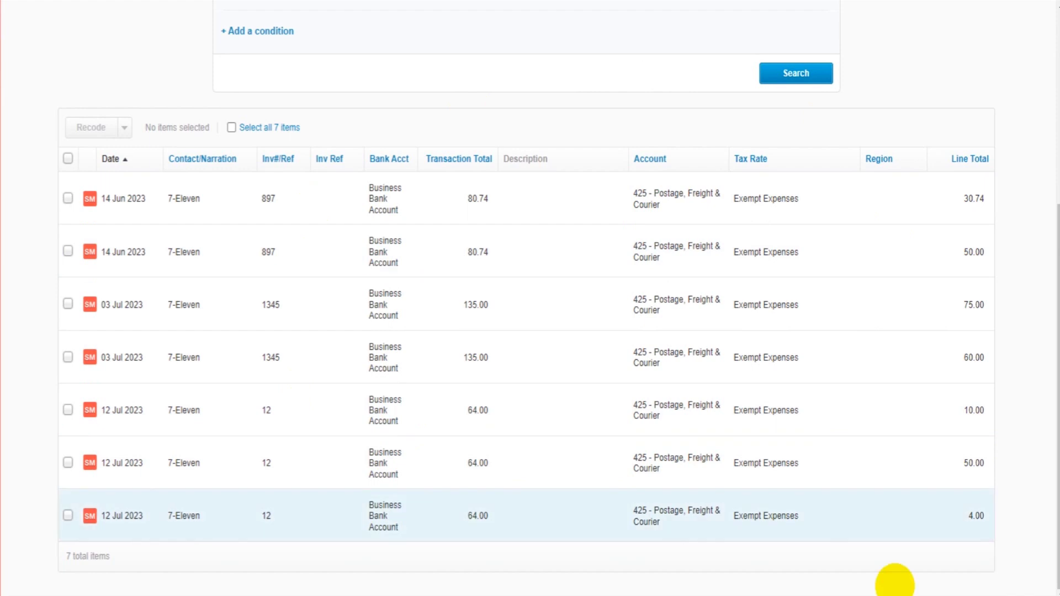
{"action": "scroll", "coordinate": [894, 582], "scroll_direction": "up", "scroll_amount": 5}
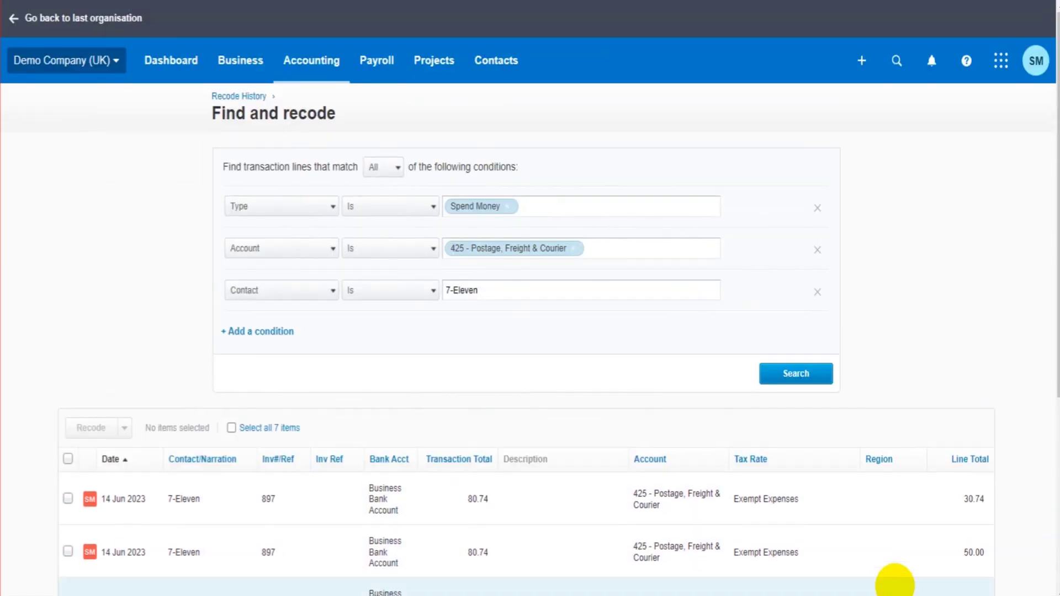